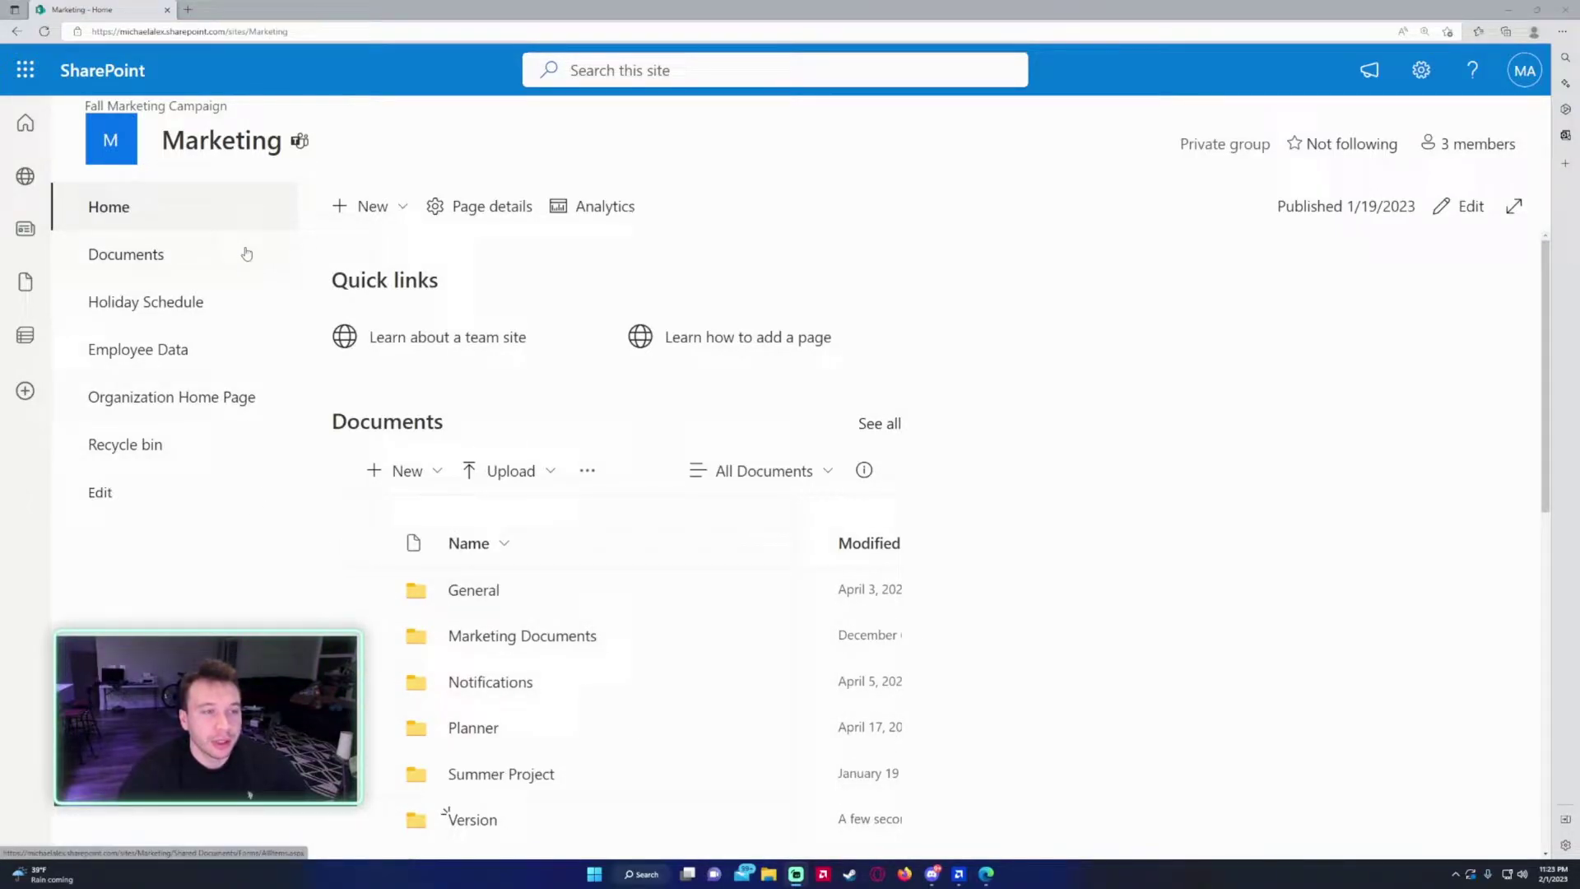
From the Documents library's Version folder, open the library's full classic settings page
{"action": "left_click", "coordinate": [153, 265]}
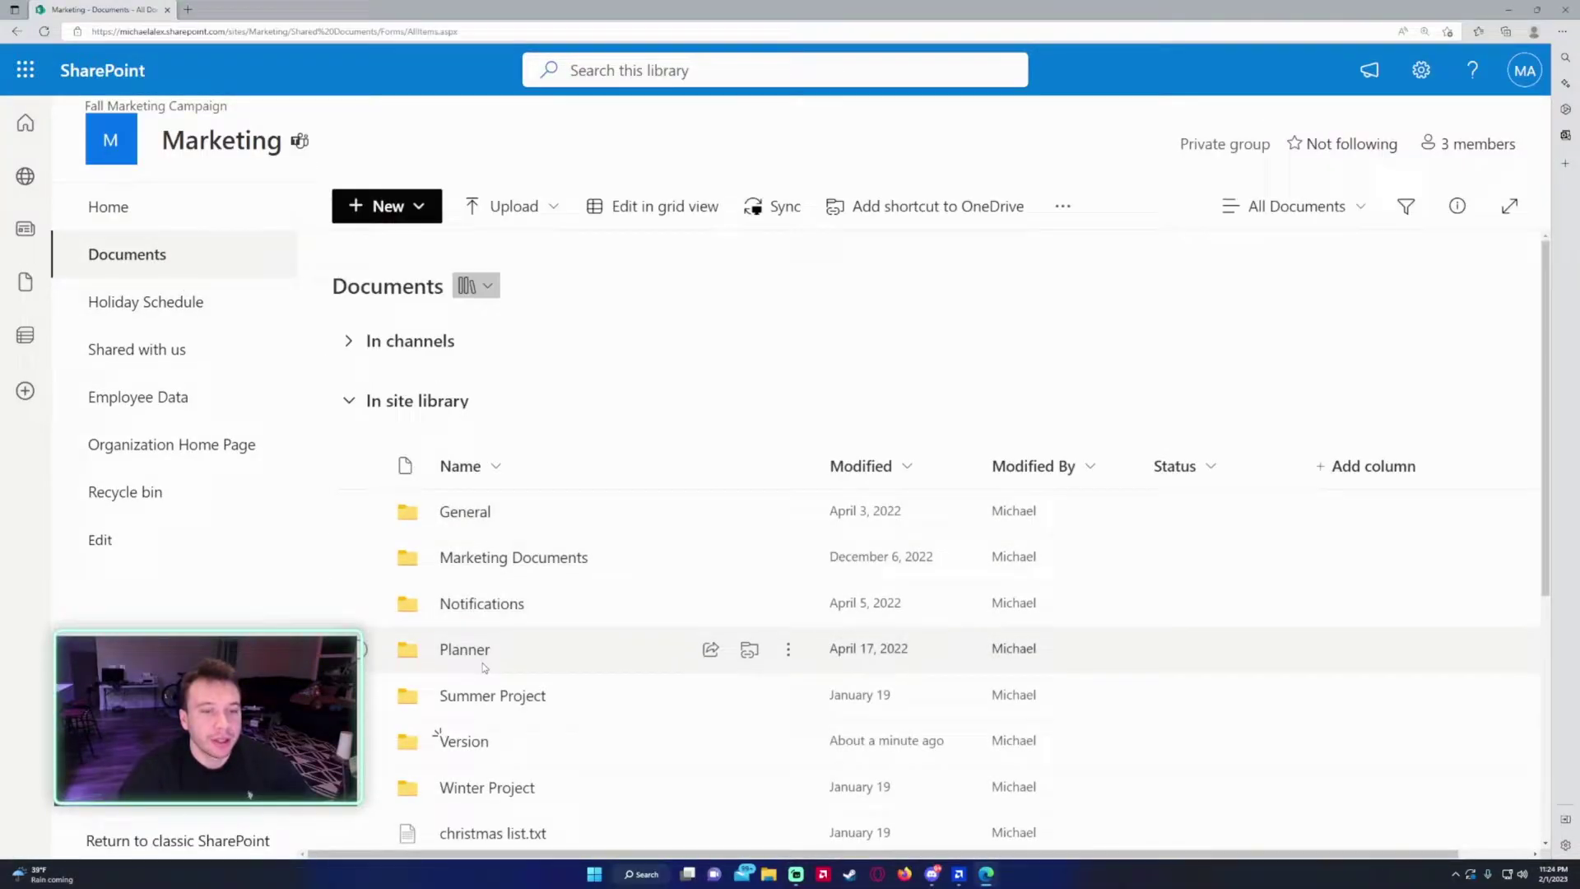
{"action": "left_click", "coordinate": [463, 743]}
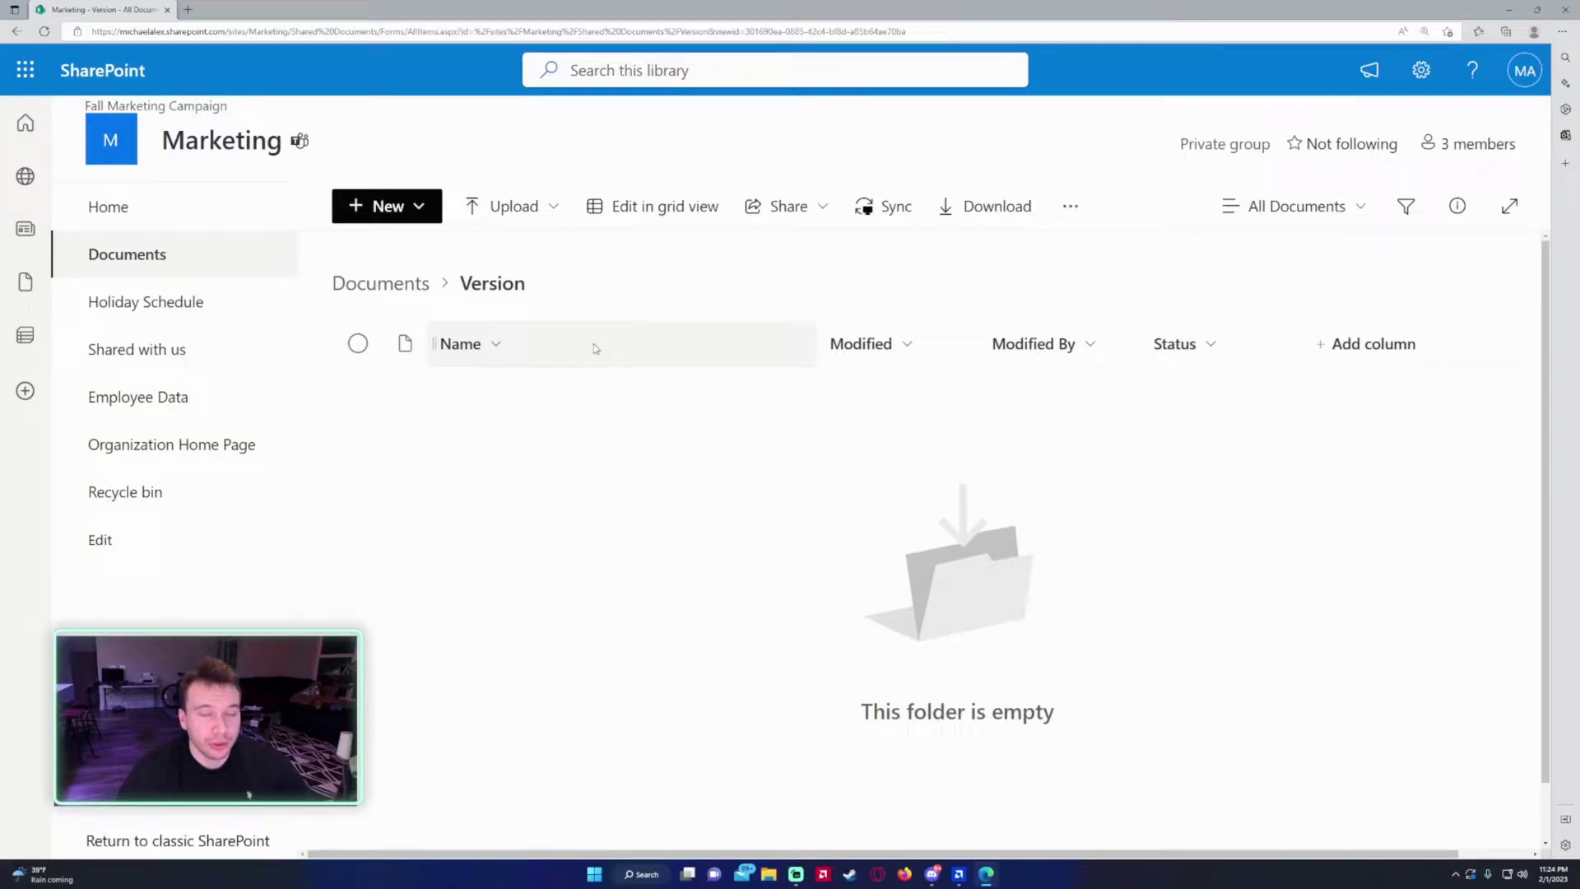
{"action": "left_click", "coordinate": [1419, 75]}
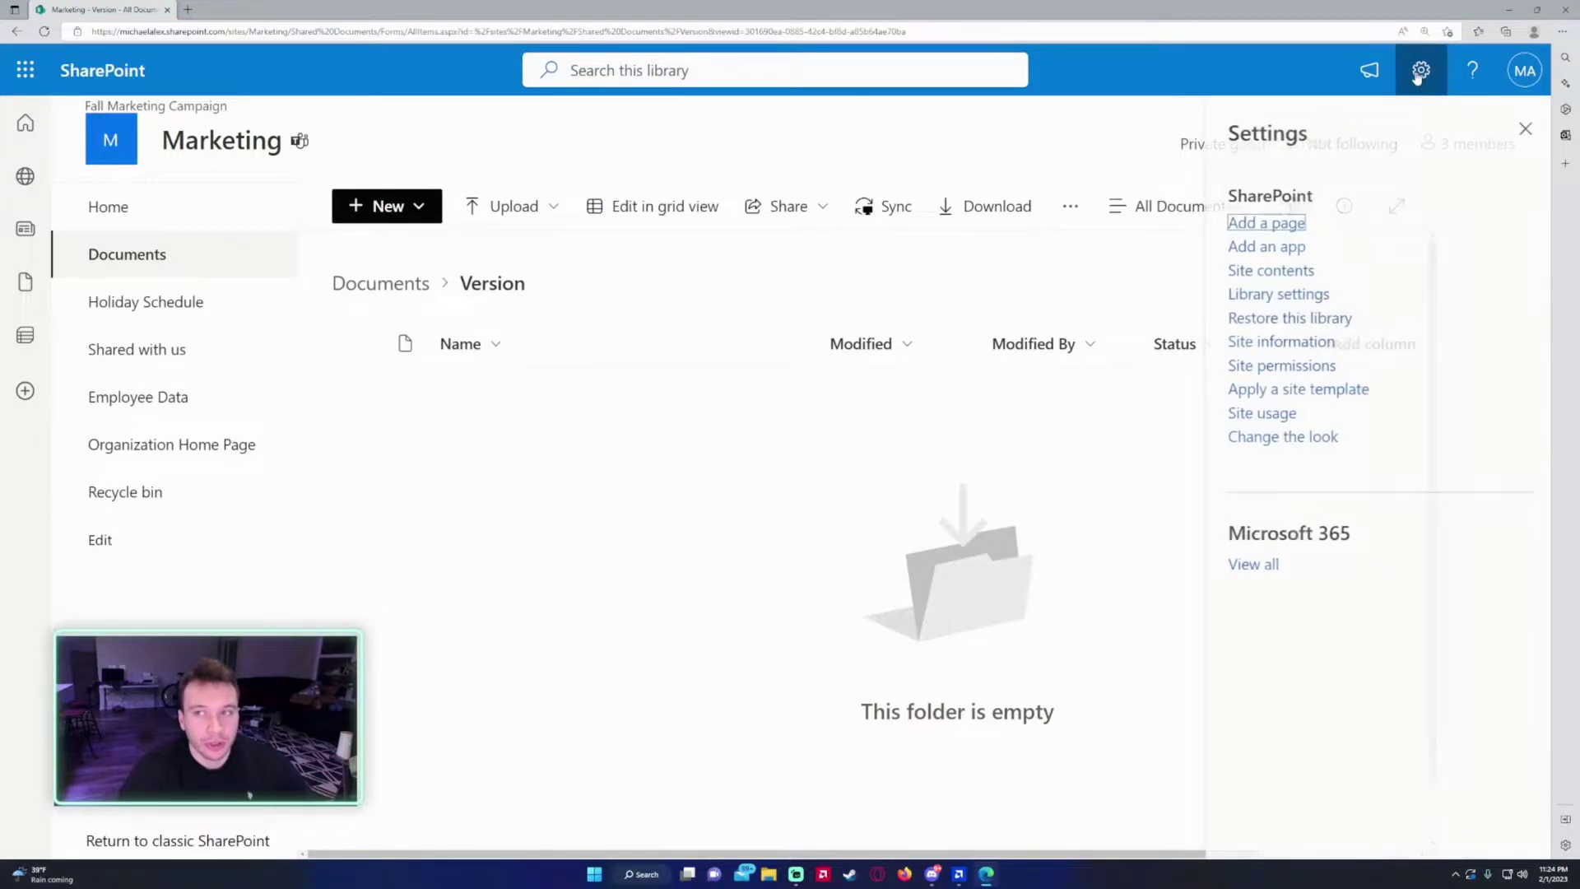
{"action": "left_click", "coordinate": [1262, 297]}
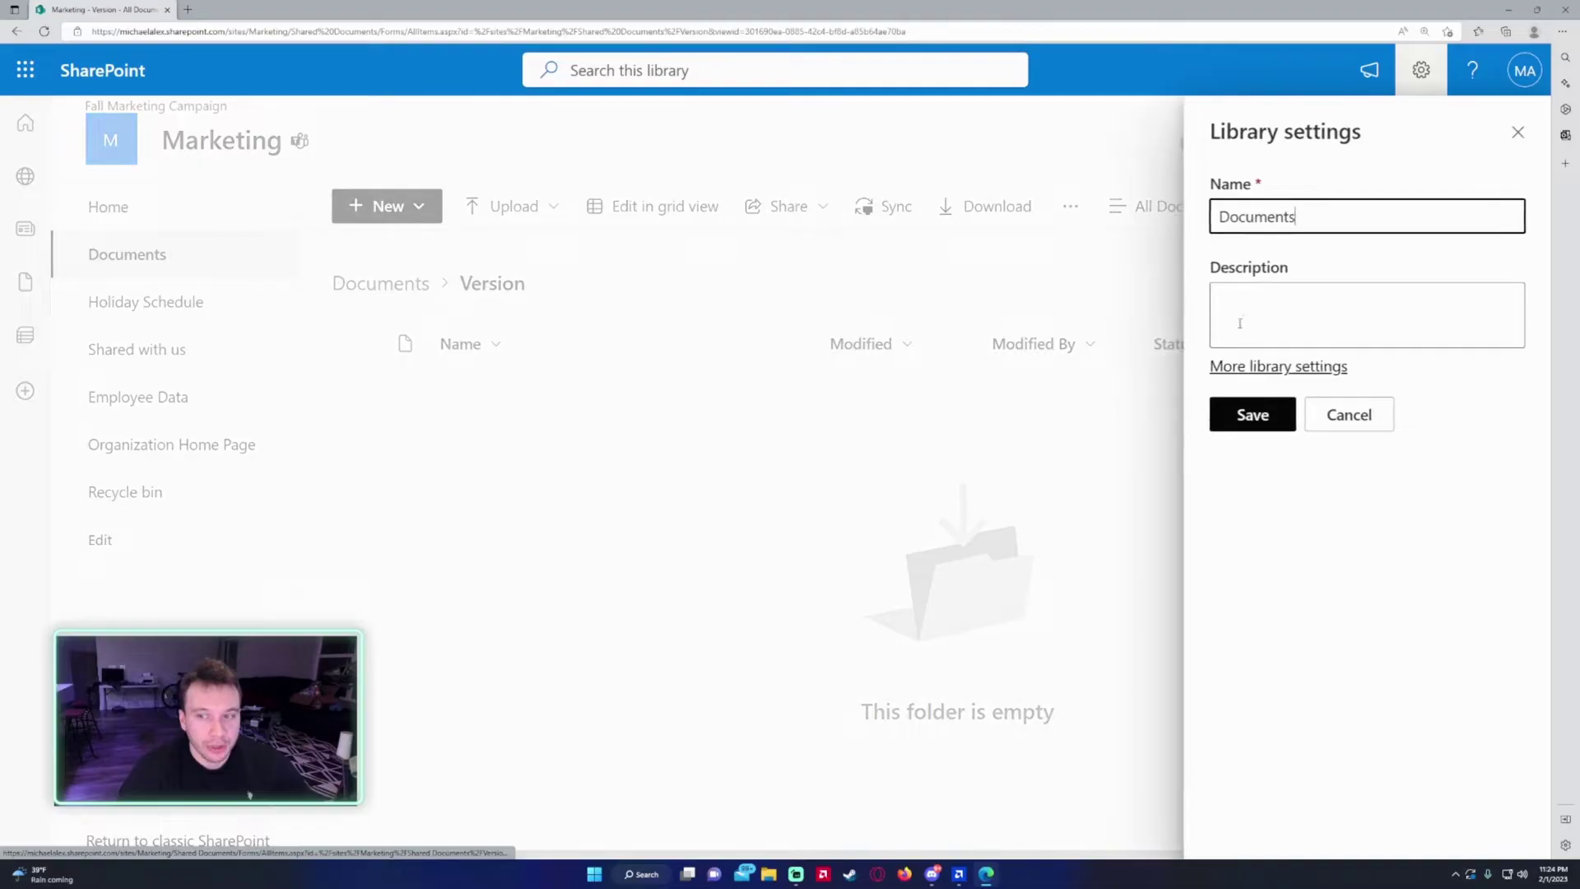
{"action": "left_click", "coordinate": [1239, 369]}
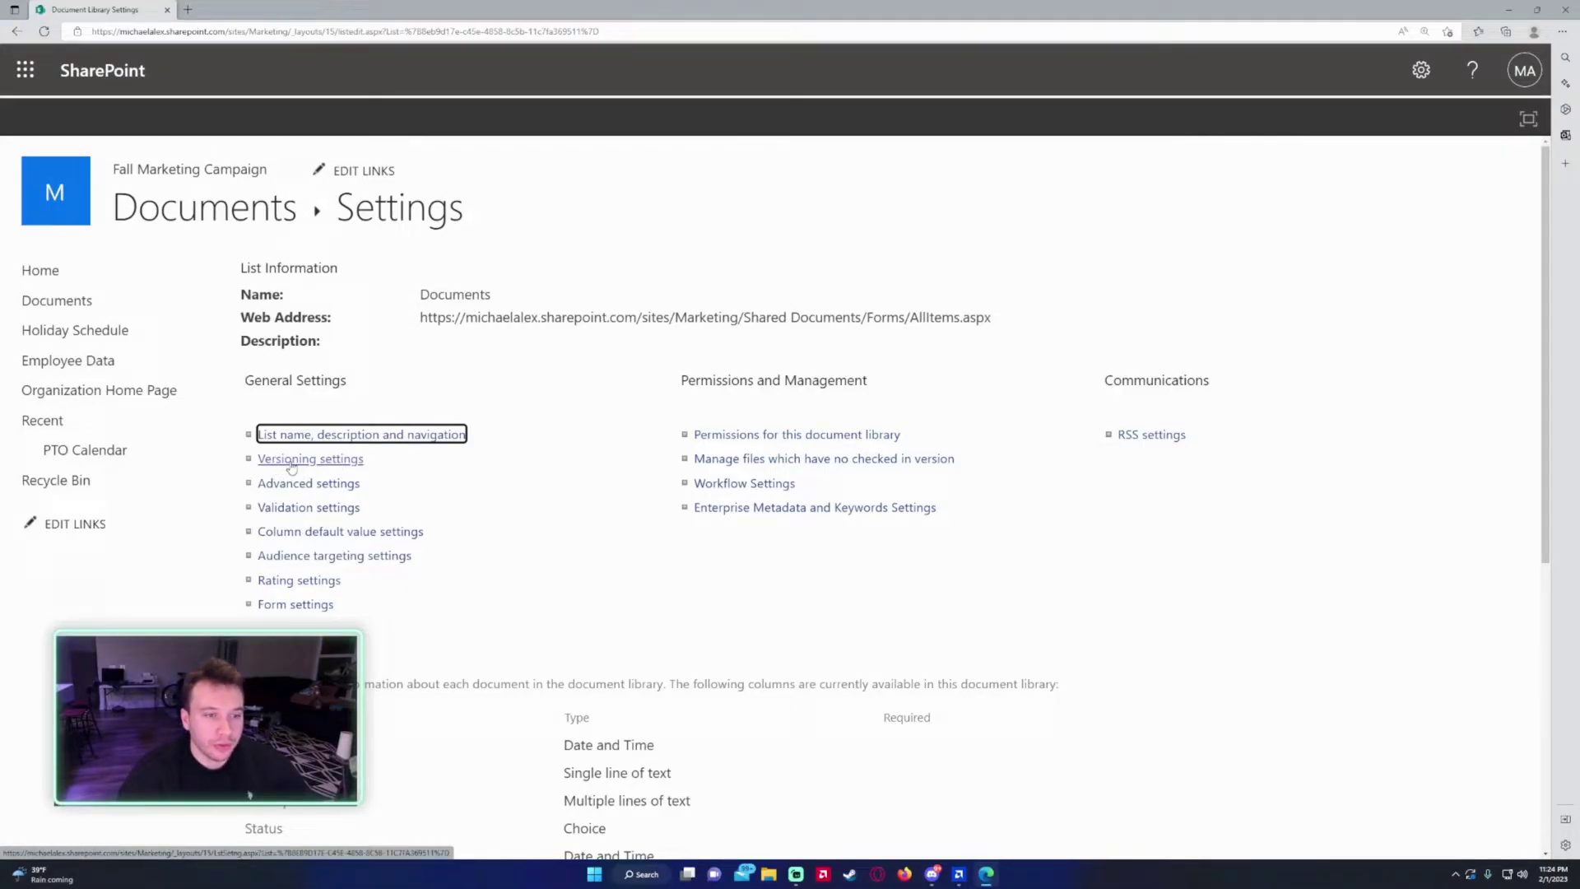
Open the library's Versioning settings and keep Create major versions selected
{"action": "left_click", "coordinate": [291, 465]}
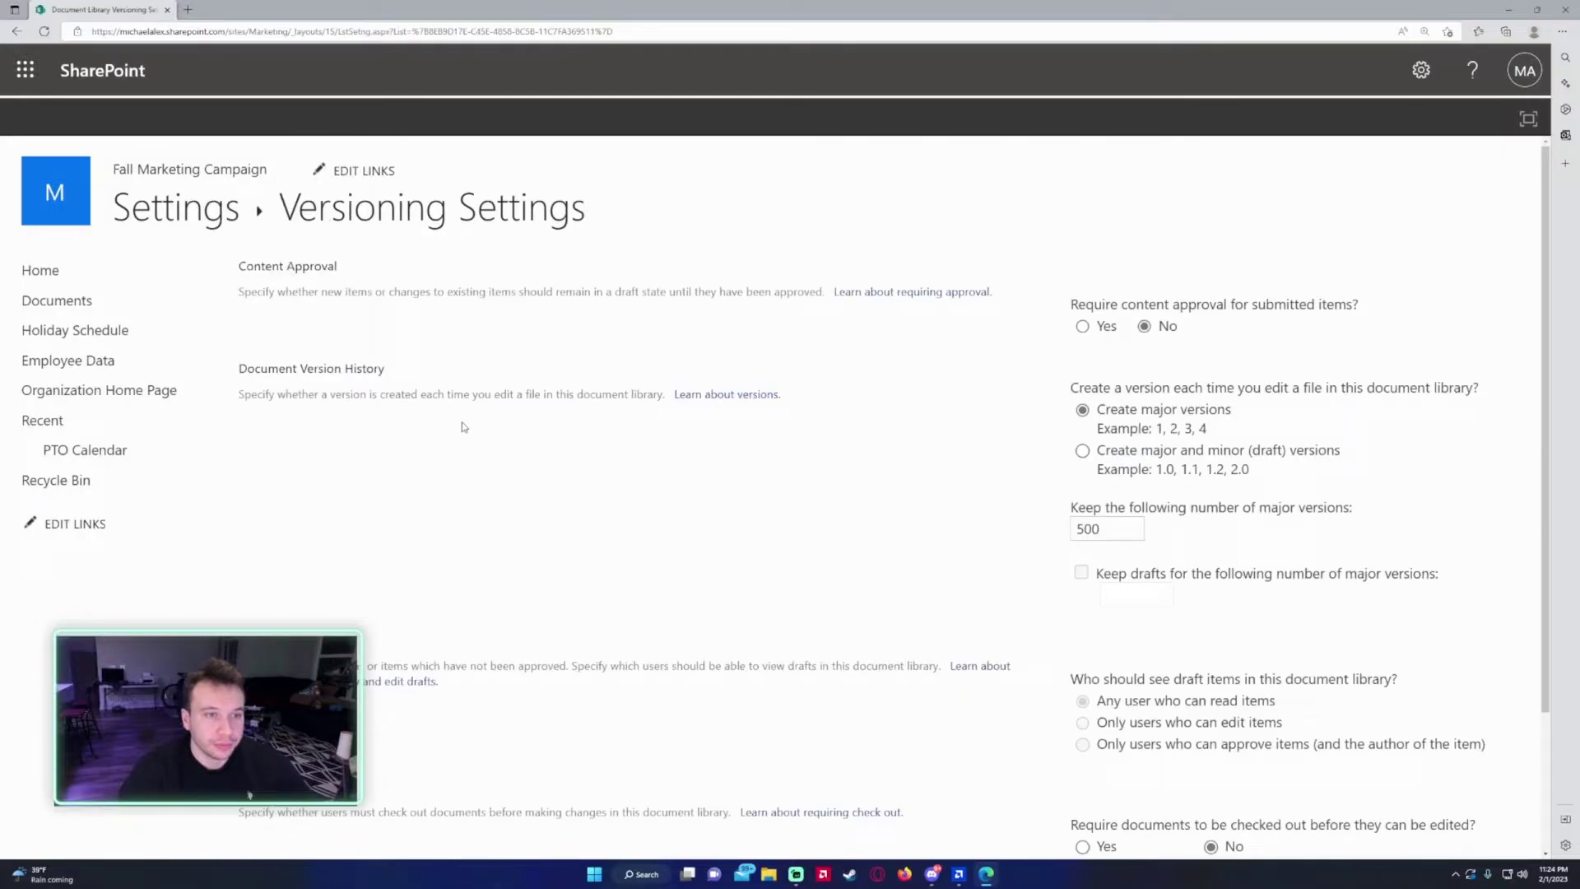
{"action": "scroll", "coordinate": [470, 424], "scroll_direction": "down", "scroll_amount": 2}
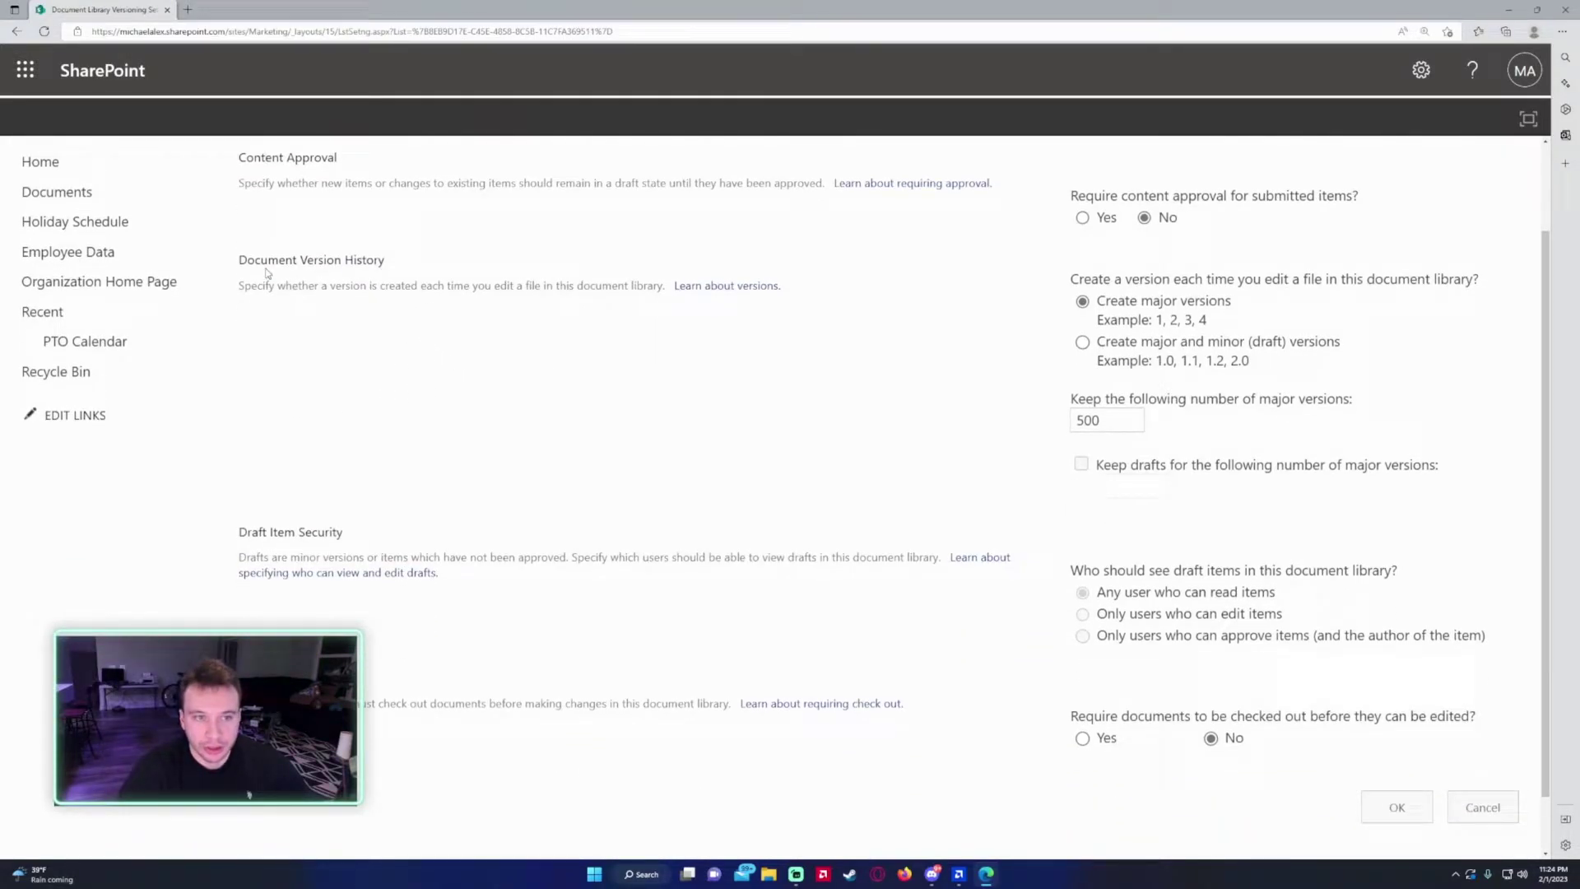
{"action": "left_click_drag", "start_coordinate": [265, 272], "coordinate": [387, 264]}
{"action": "left_click", "coordinate": [341, 265]}
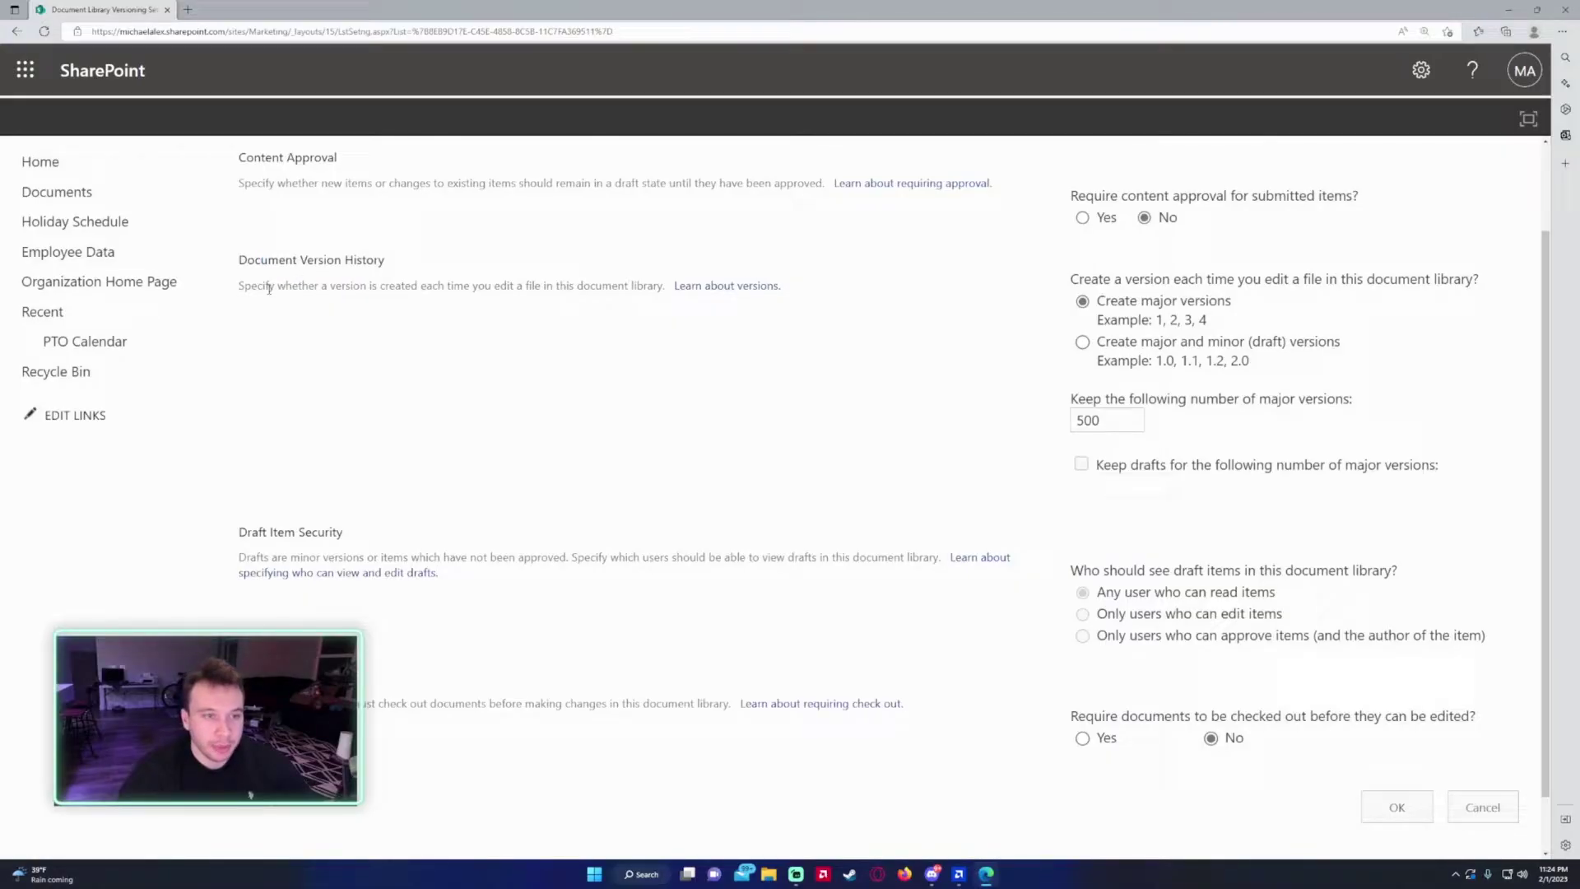
{"action": "left_click_drag", "start_coordinate": [269, 289], "coordinate": [649, 287]}
{"action": "left_click", "coordinate": [649, 287]}
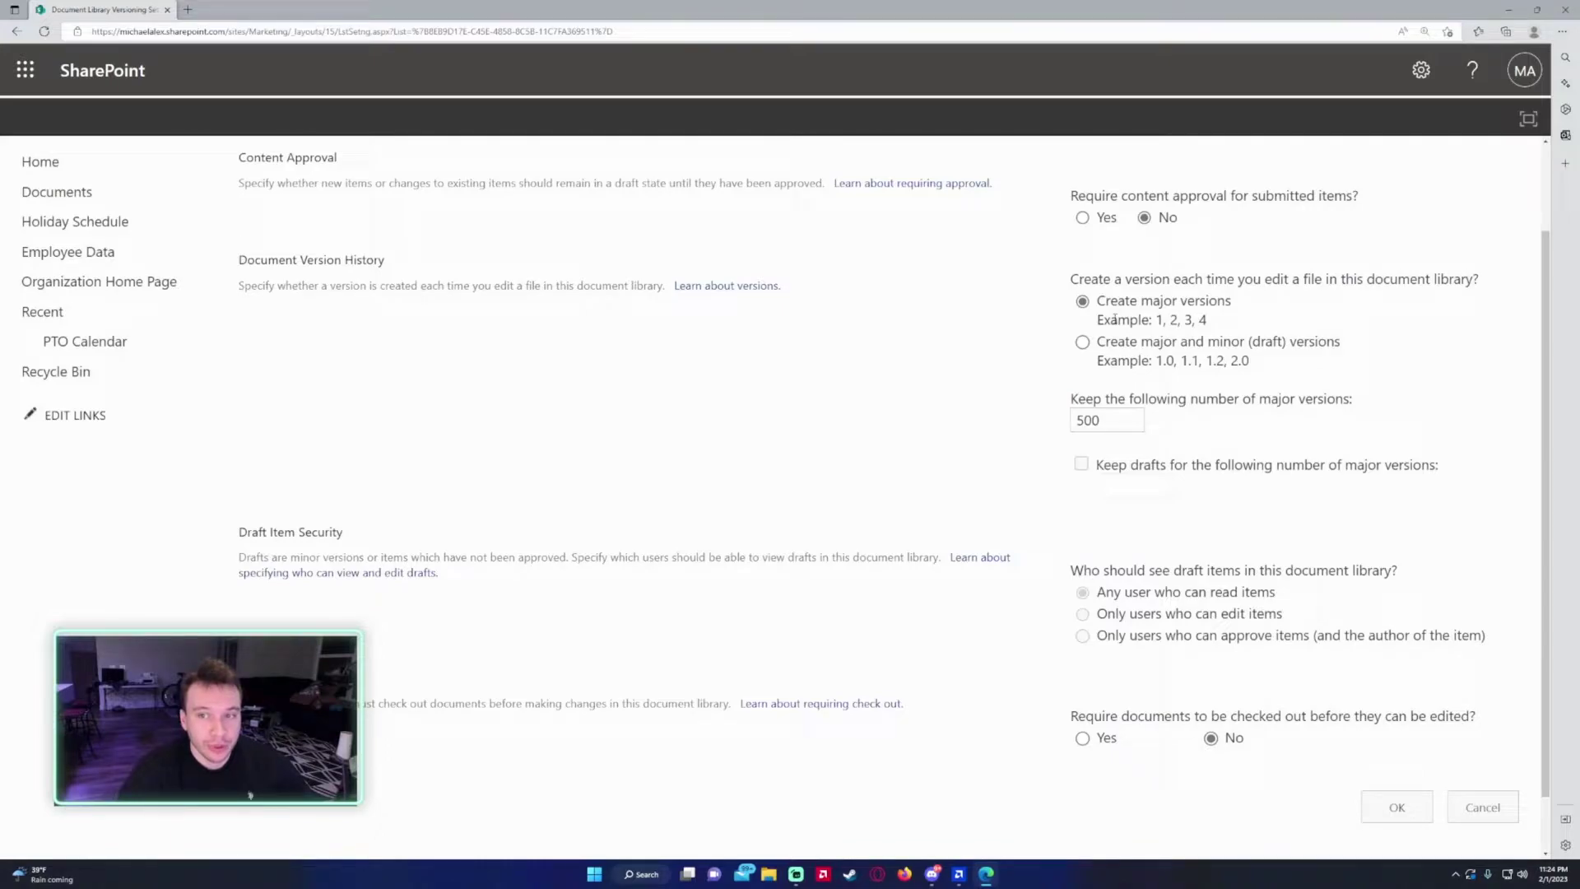
{"action": "left_click_drag", "start_coordinate": [1107, 345], "coordinate": [1342, 362]}
{"action": "left_click", "coordinate": [1342, 344]}
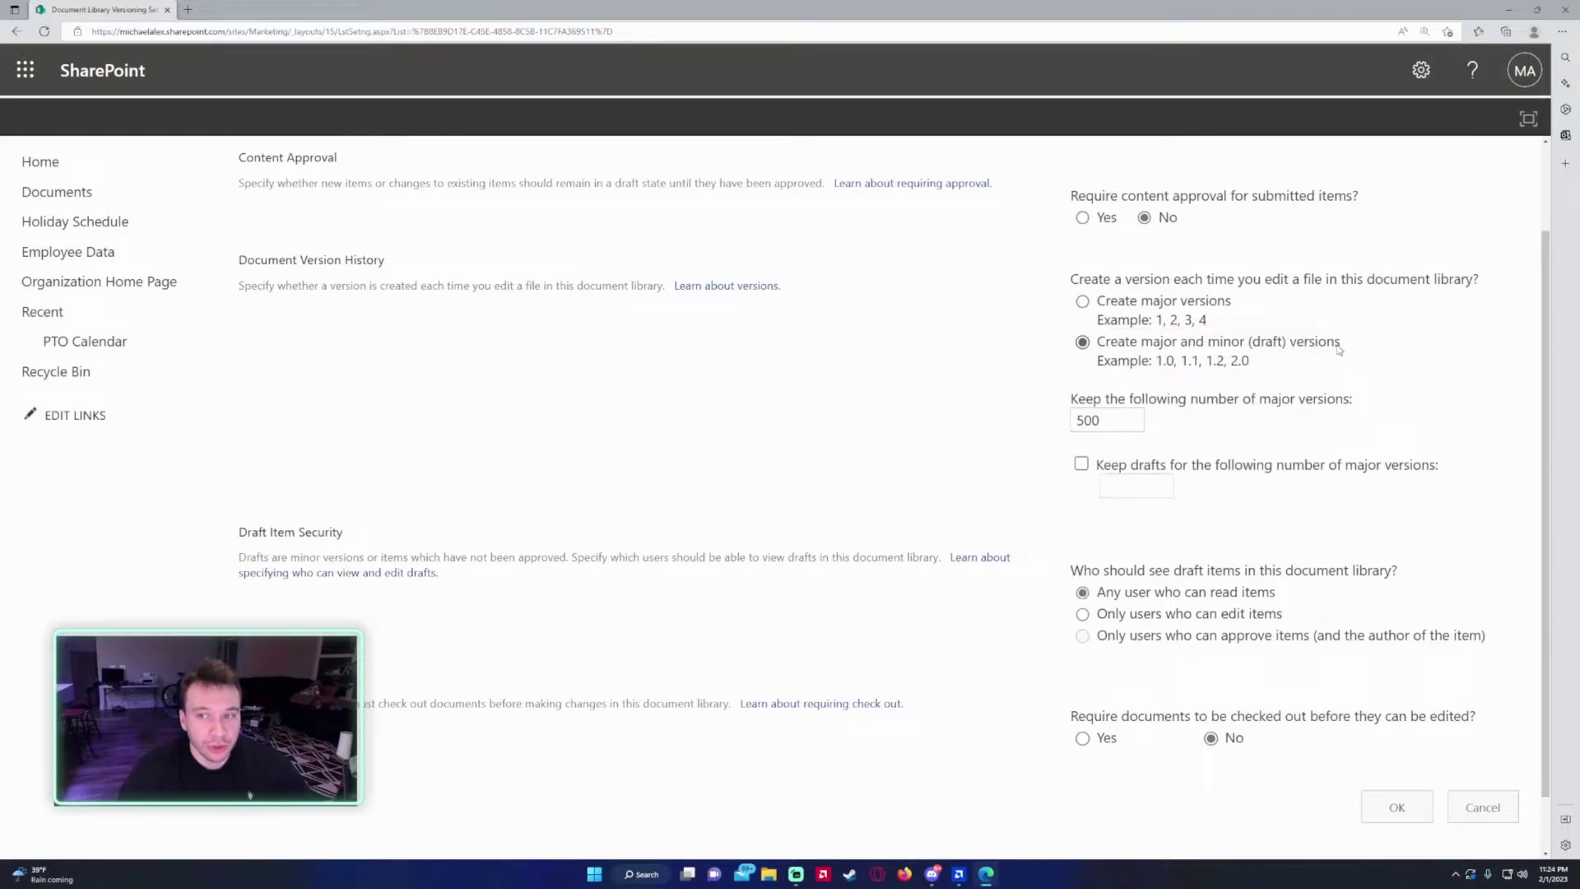
{"action": "left_click", "coordinate": [1139, 303]}
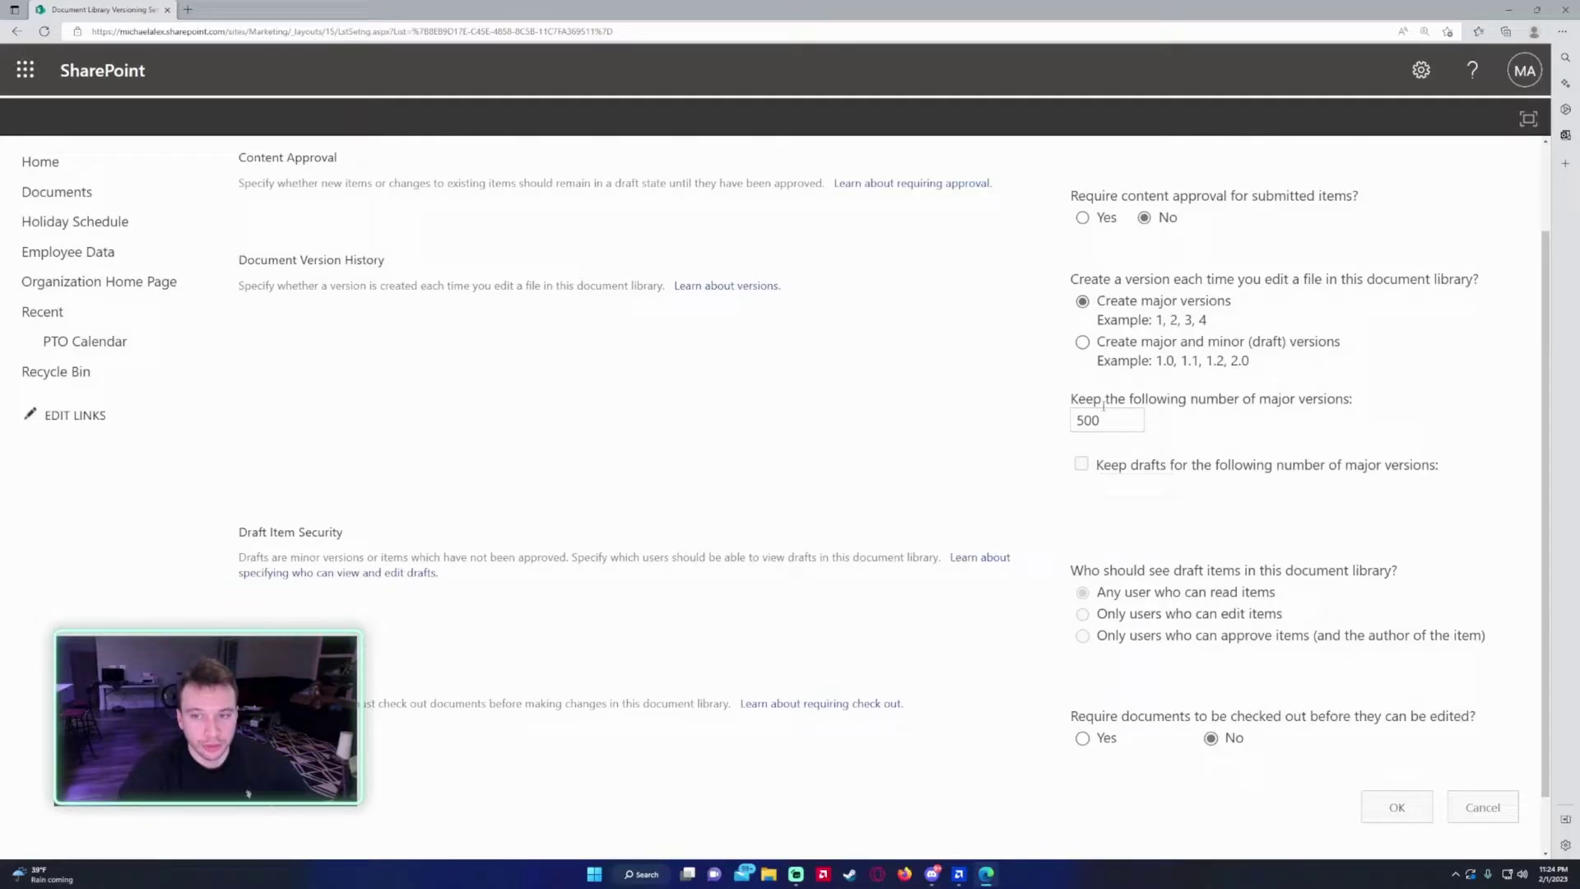
Set the major versions limit to 1000 after 99999 is rejected, and save
{"action": "key", "text": "Tab"}
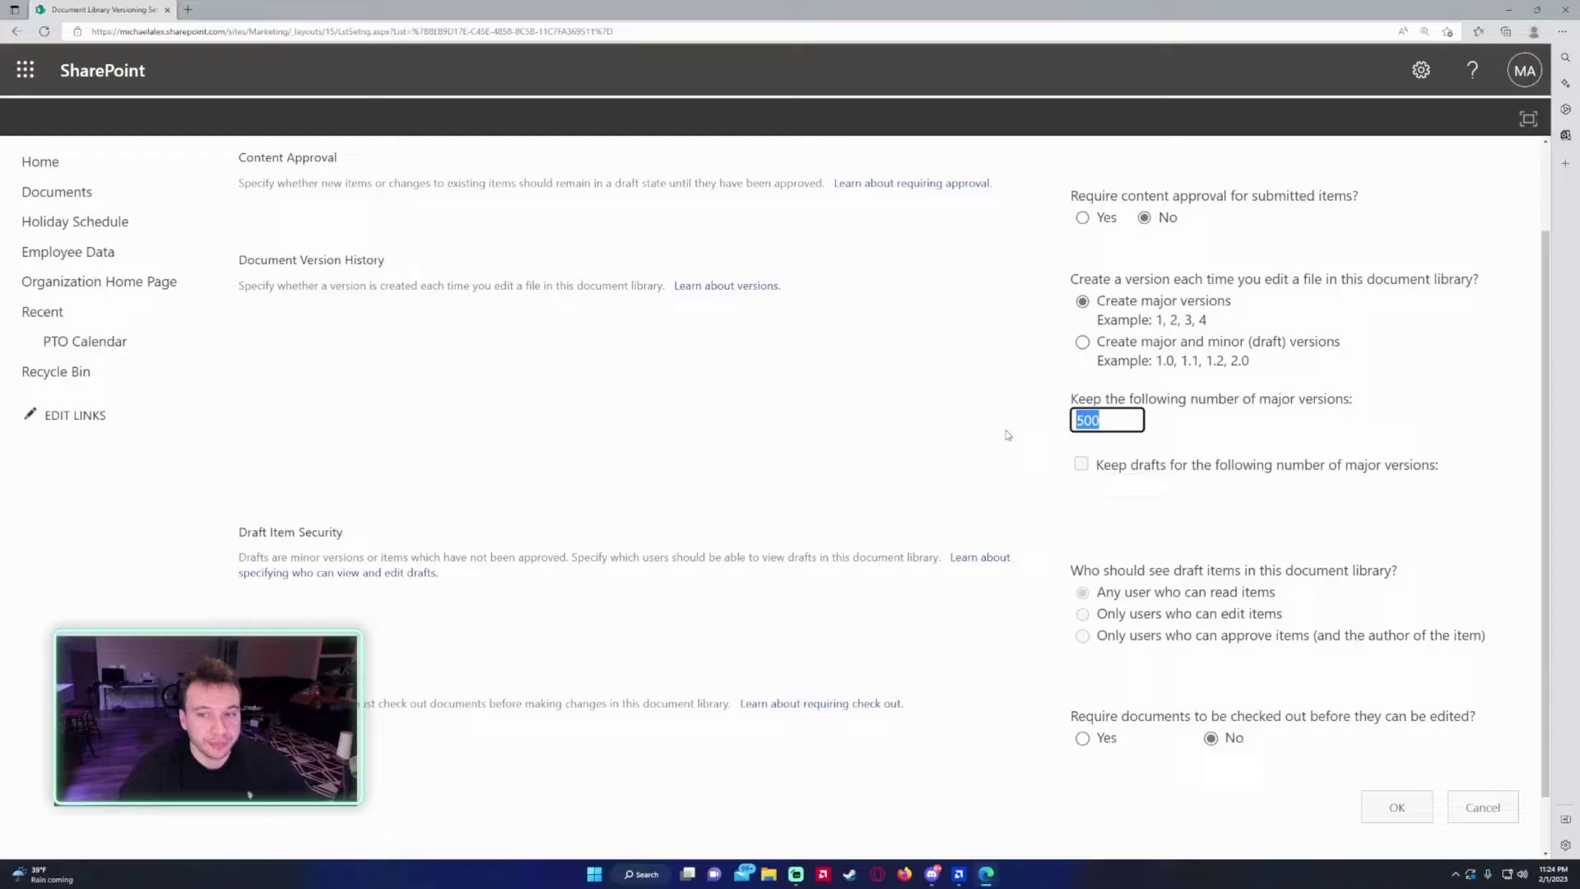
{"action": "type", "text": "99999"}
{"action": "scroll", "coordinate": [991, 413], "scroll_direction": "down", "scroll_amount": 1}
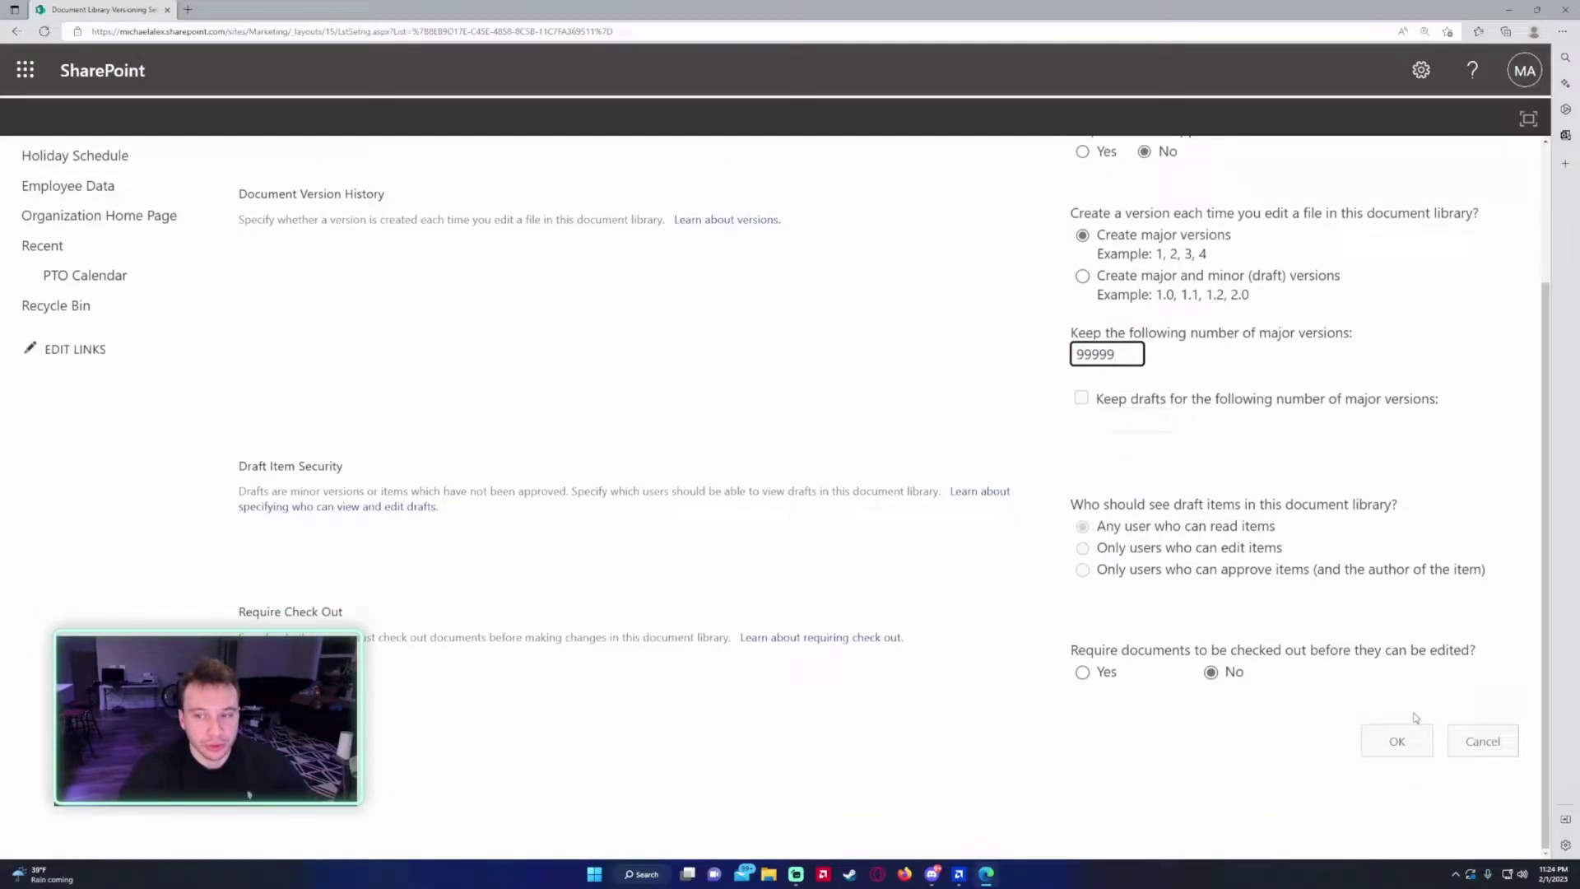
{"action": "left_click", "coordinate": [1398, 741]}
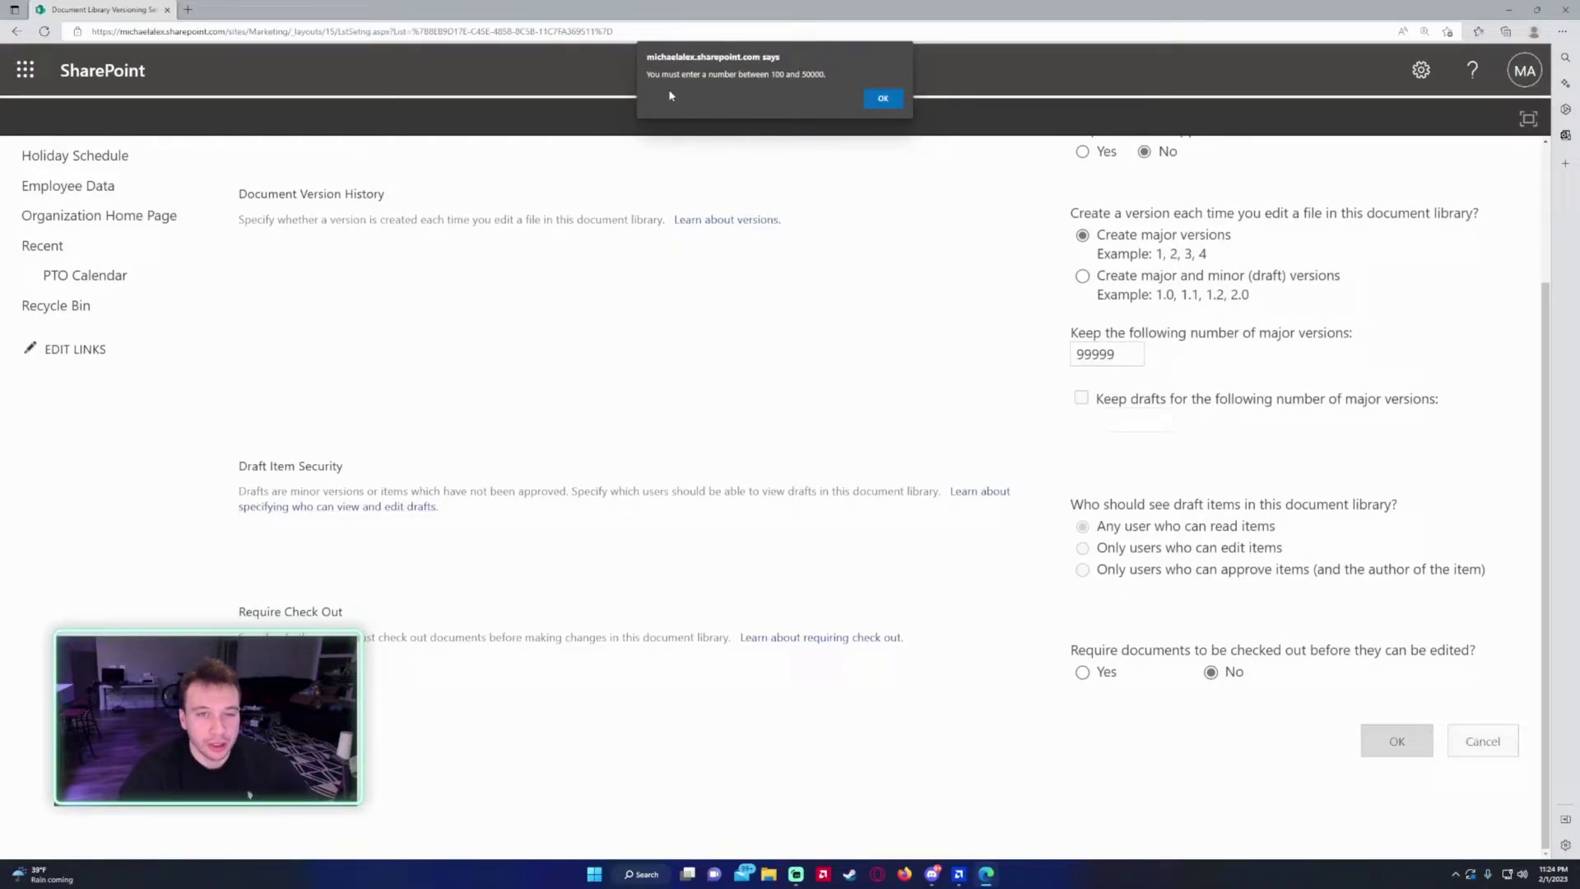
{"action": "left_click", "coordinate": [865, 99]}
{"action": "type", "text": "1000"}
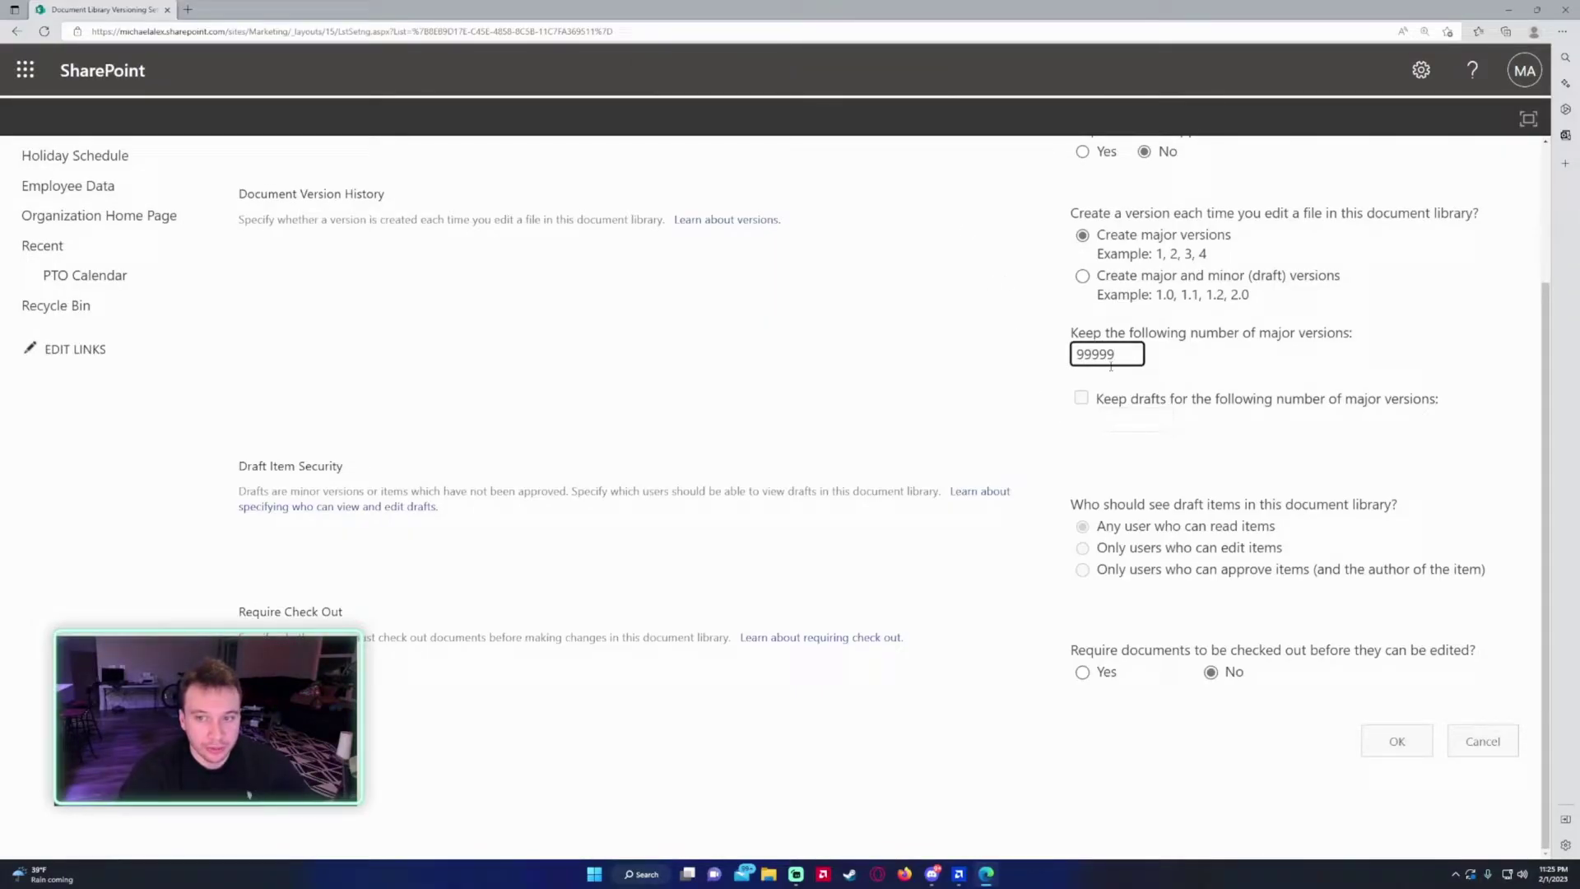
{"action": "left_click", "coordinate": [896, 351]}
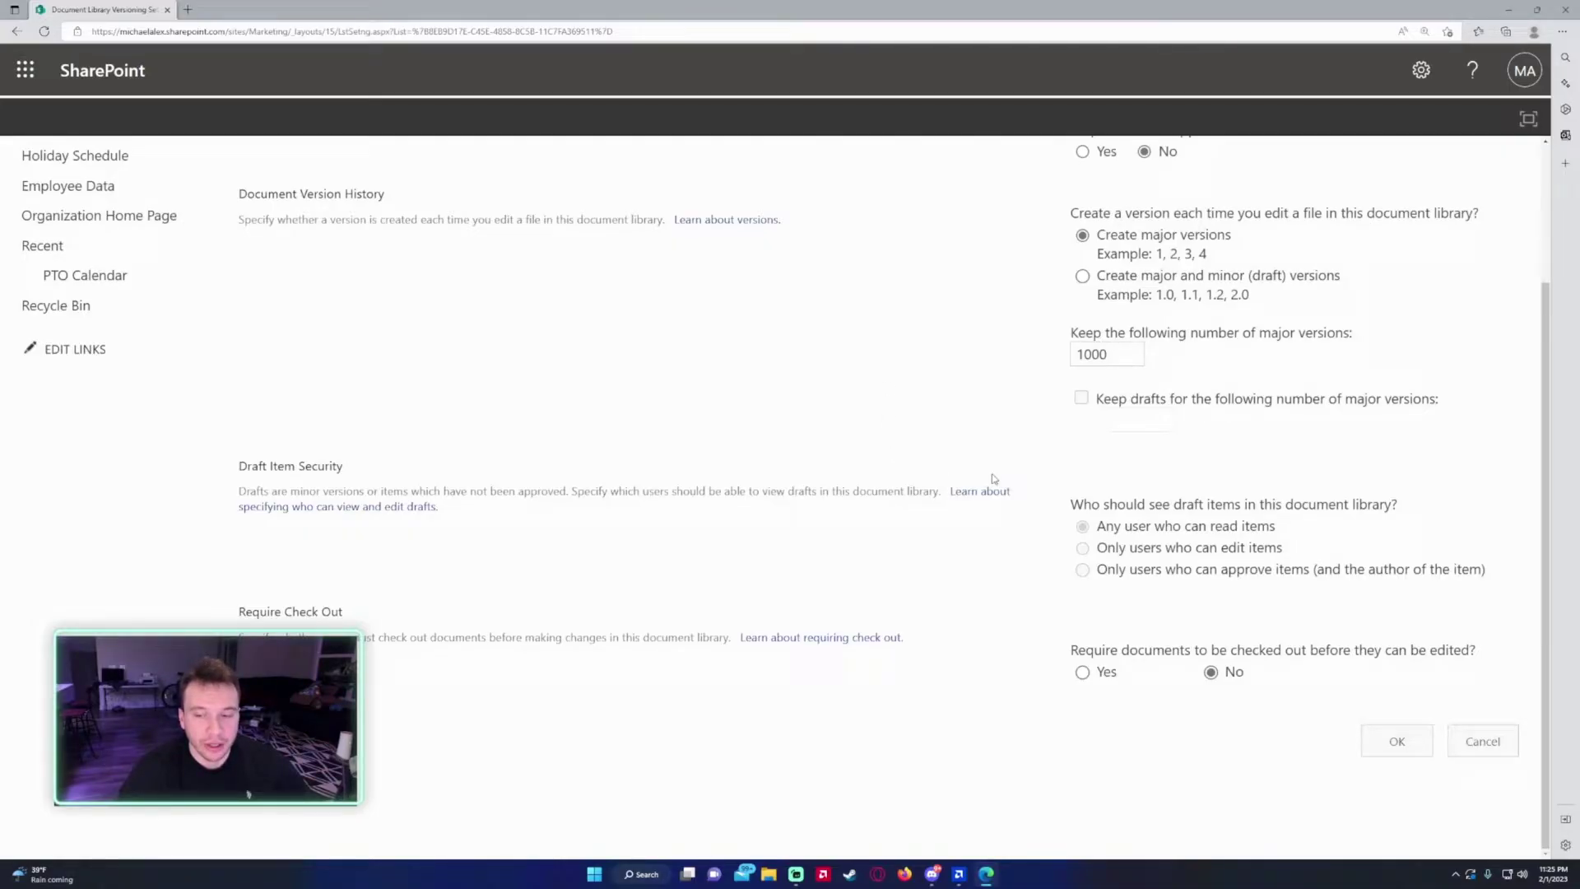
{"action": "left_click", "coordinate": [1430, 750]}
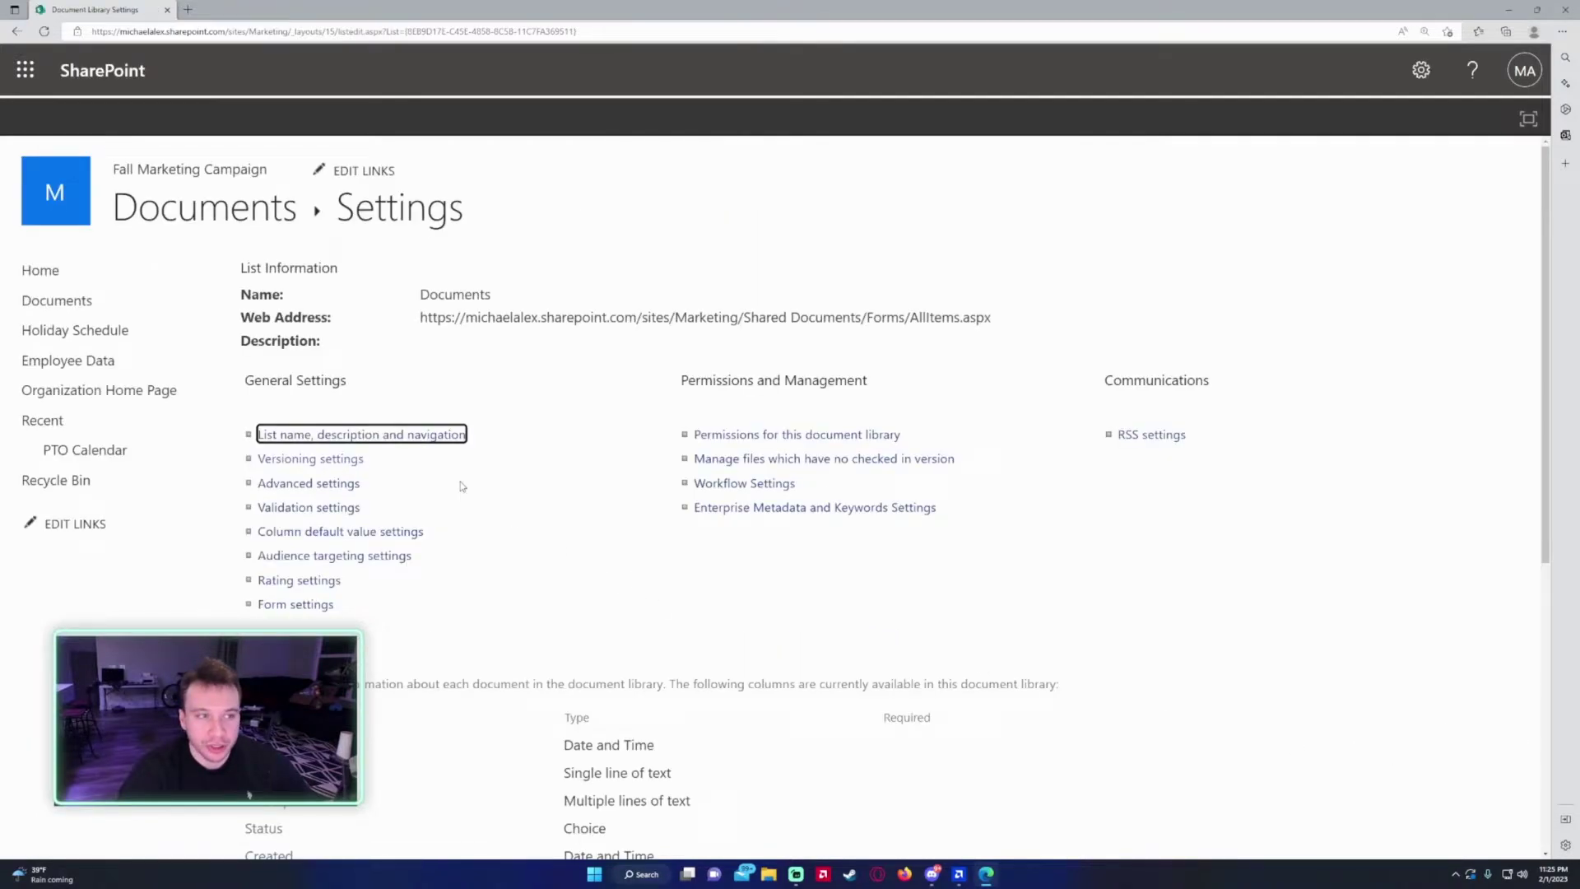
Create a new Excel workbook, Book.xlsx, in Documents > Version, then close it back to the folder
{"action": "left_click", "coordinate": [254, 221]}
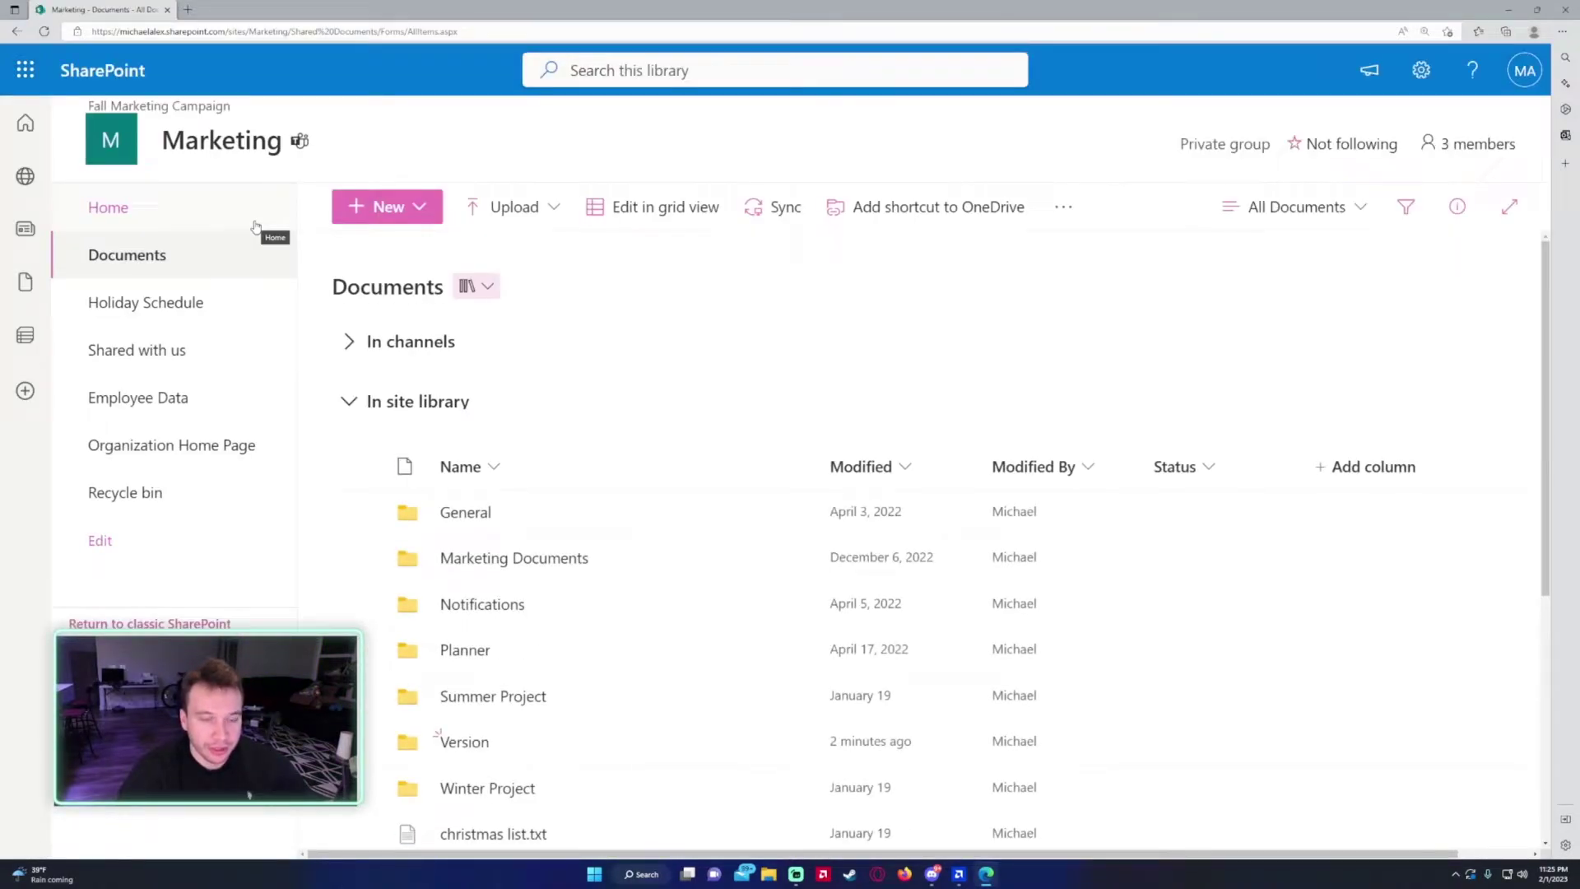
{"action": "left_click", "coordinate": [479, 743]}
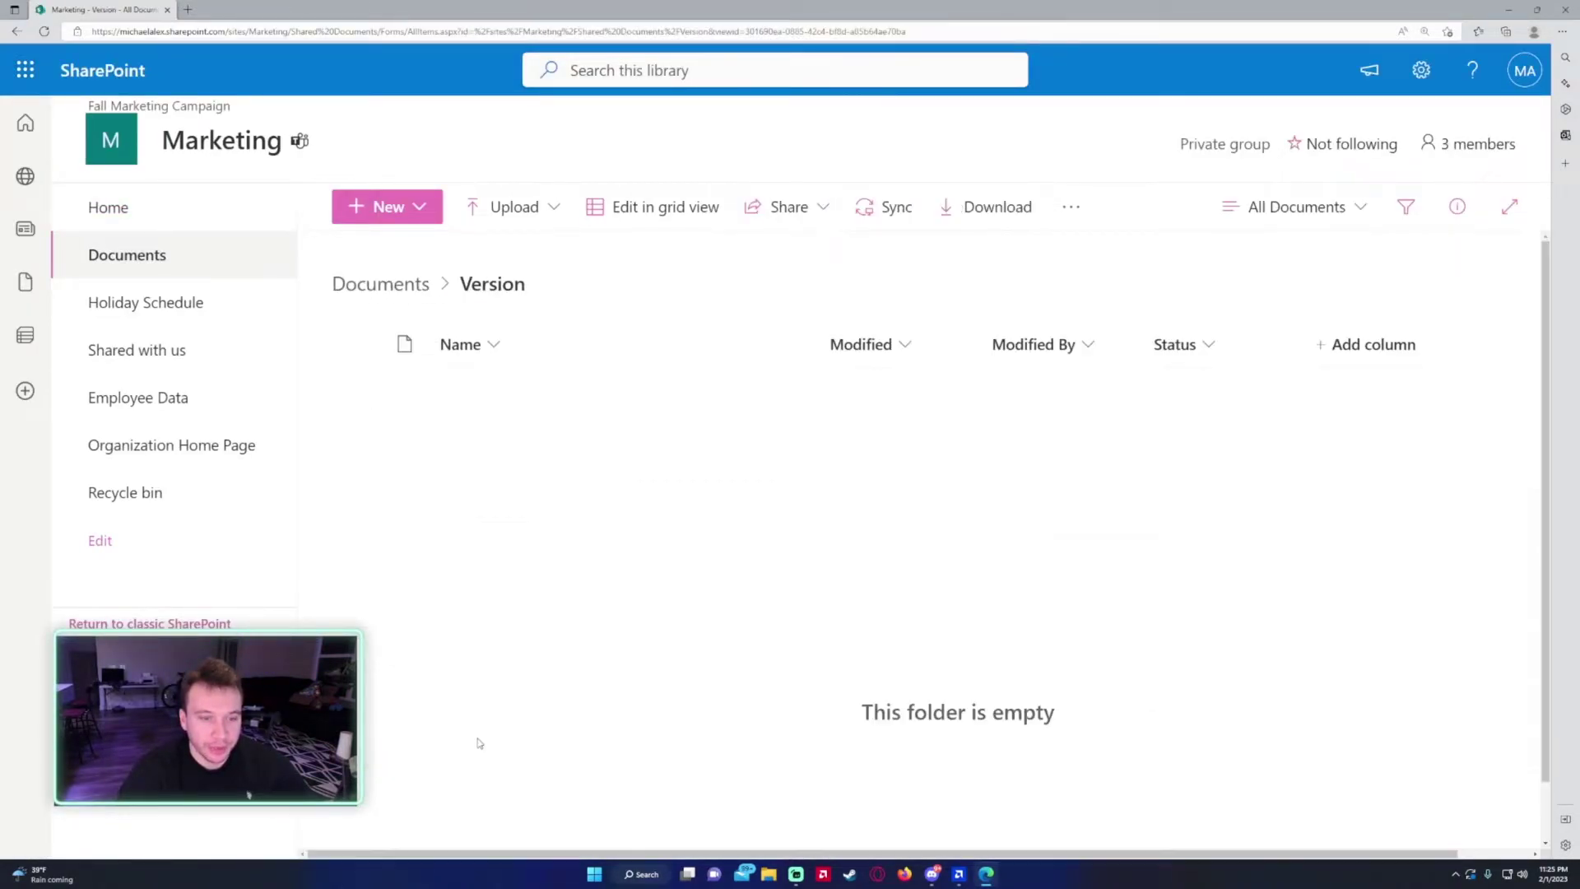
{"action": "left_click", "coordinate": [413, 206]}
{"action": "left_click", "coordinate": [414, 324]}
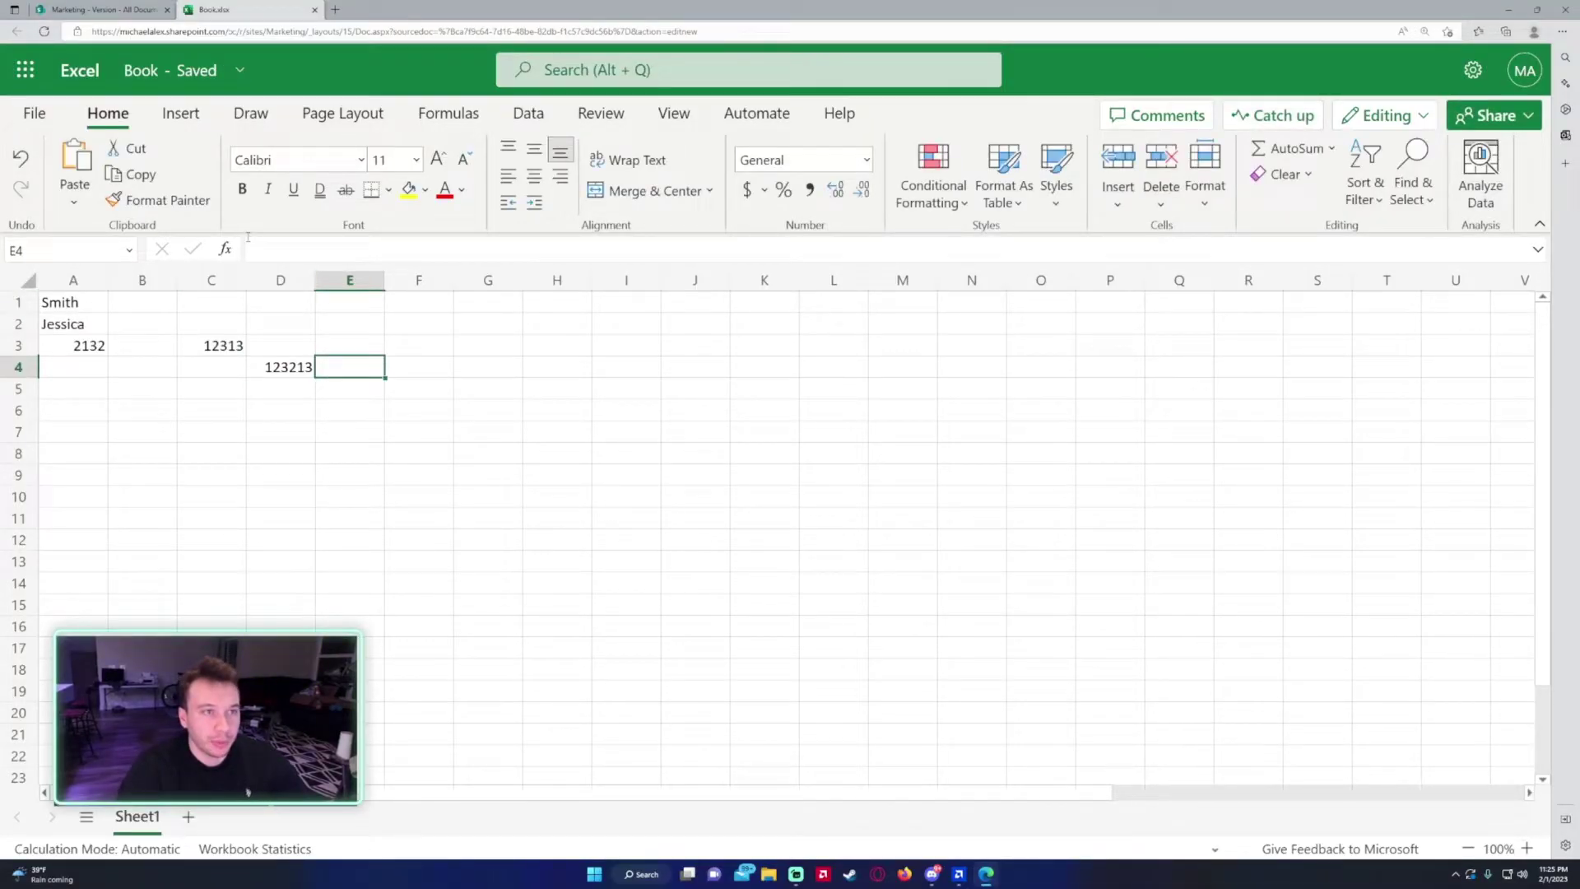
{"action": "left_click", "coordinate": [33, 113]}
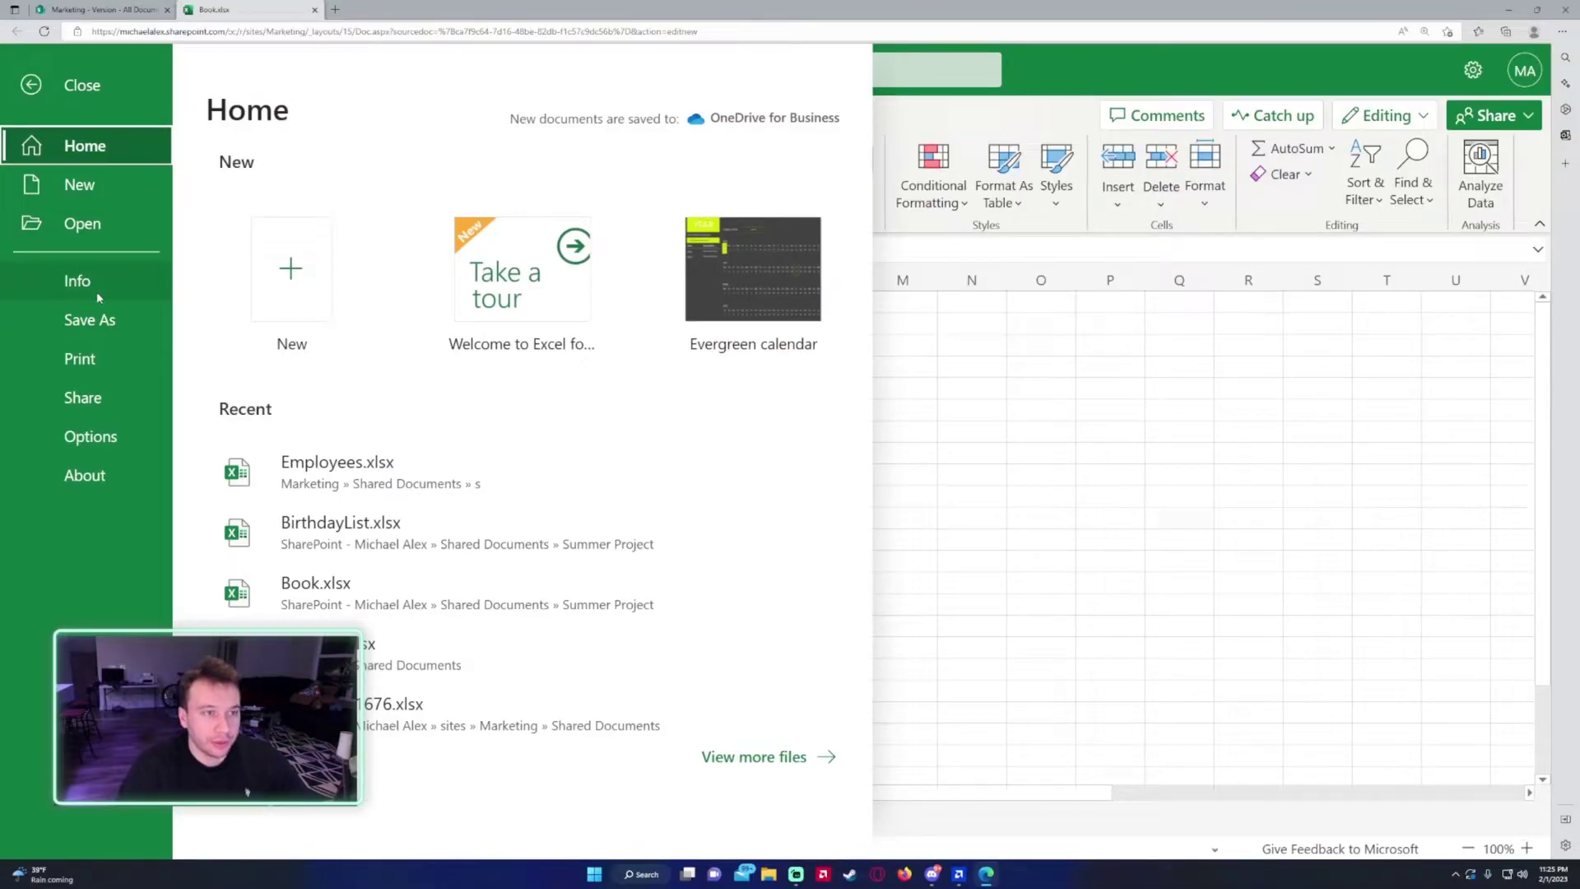
{"action": "left_click", "coordinate": [50, 85]}
{"action": "left_click", "coordinate": [43, 32]}
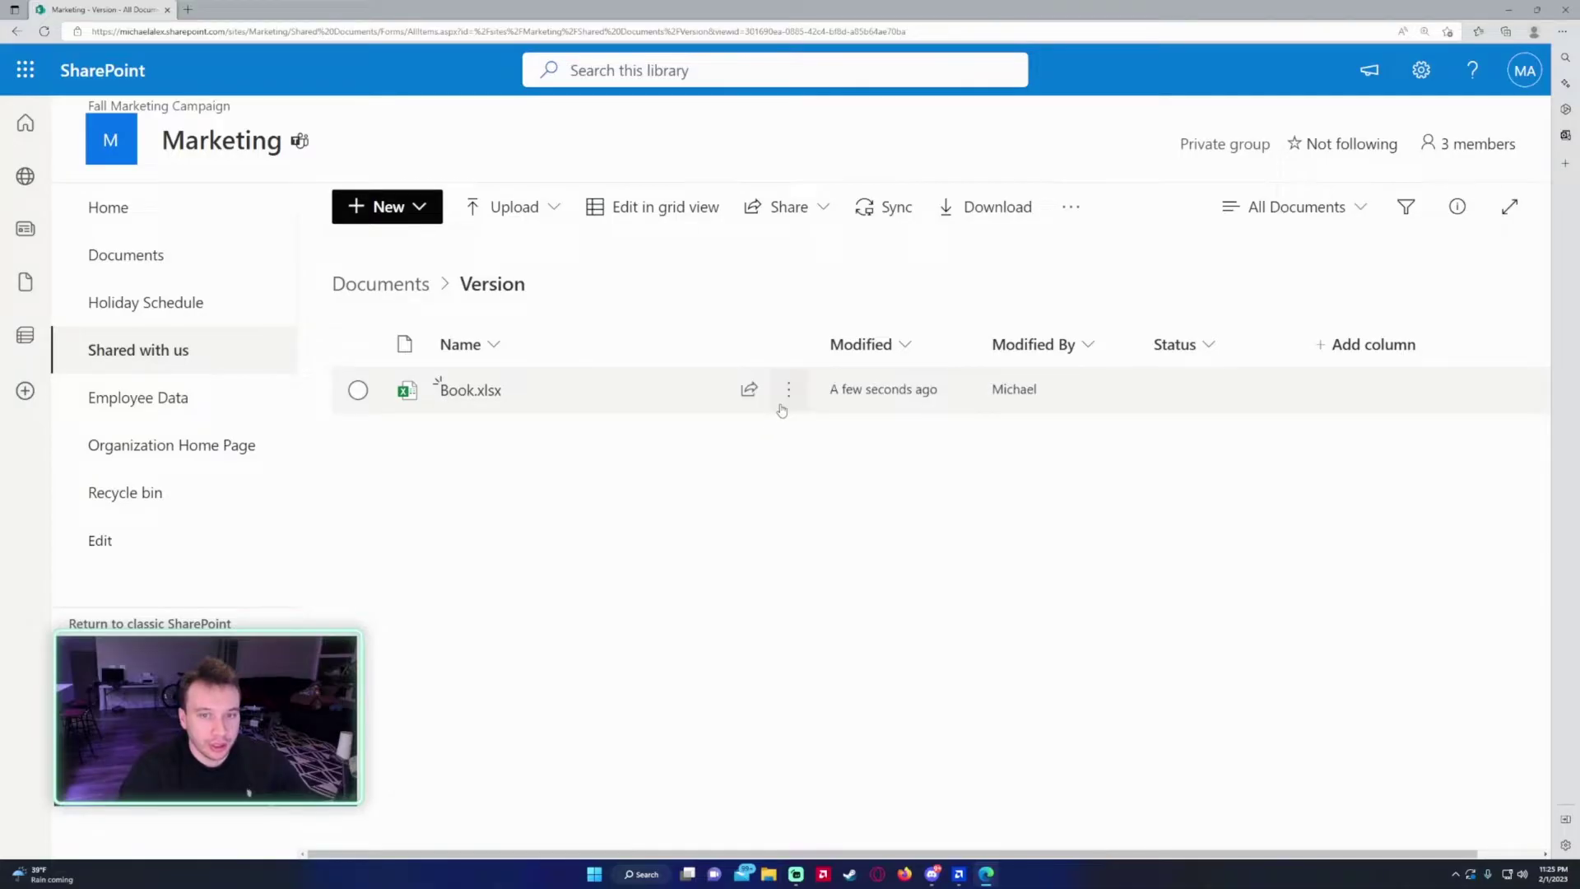
Show Book.xlsx's version history with versions 2.0 and 1.0, and version 1.0's actions
{"action": "left_click", "coordinate": [788, 390]}
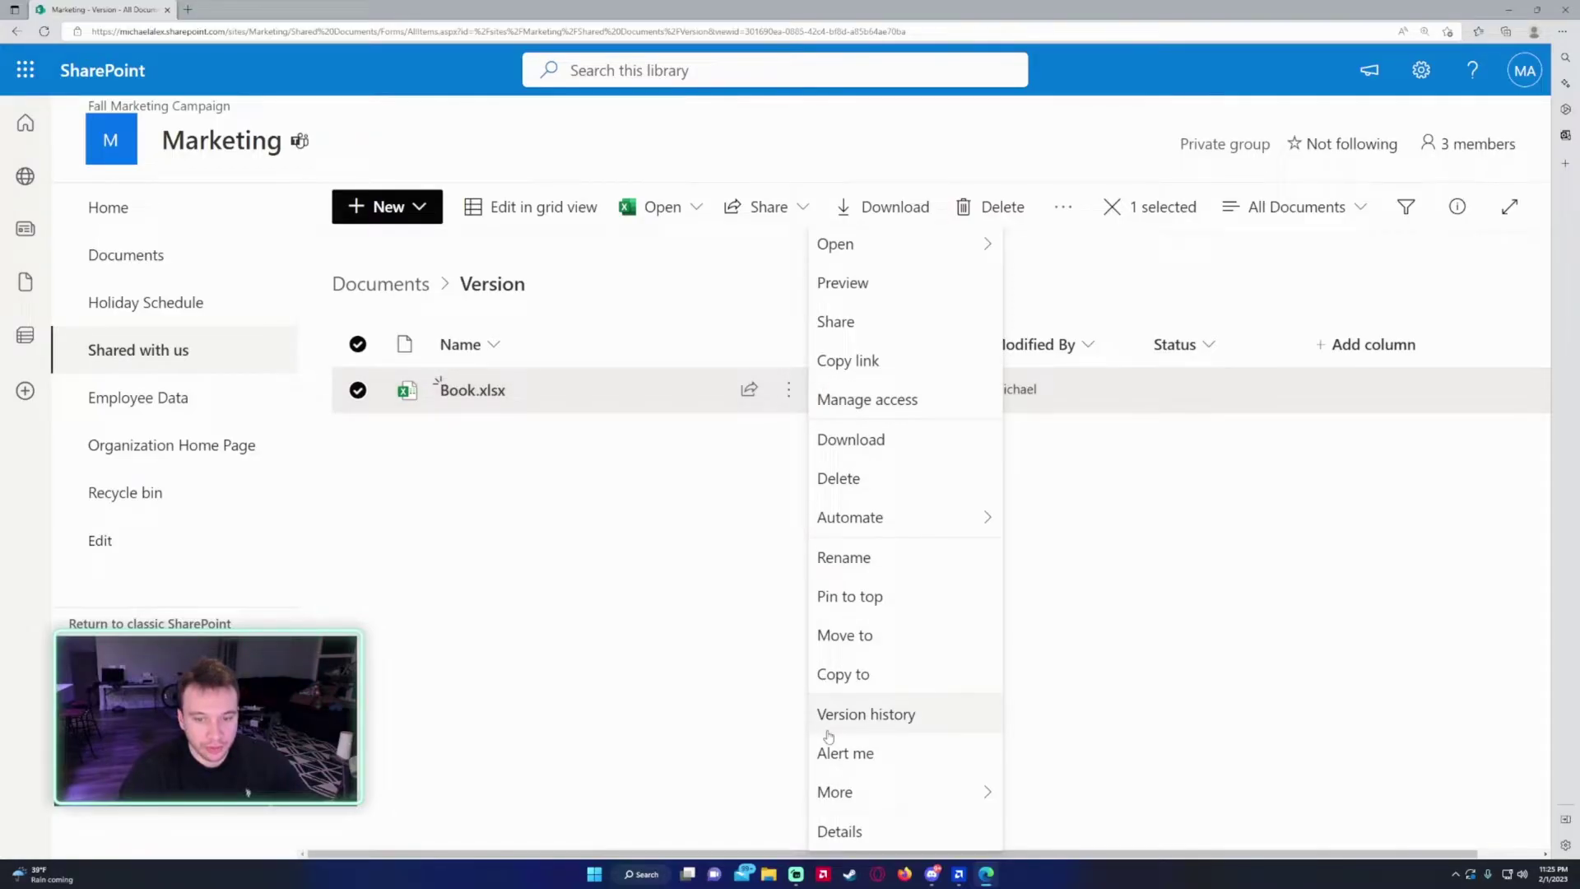
{"action": "left_click", "coordinate": [921, 726]}
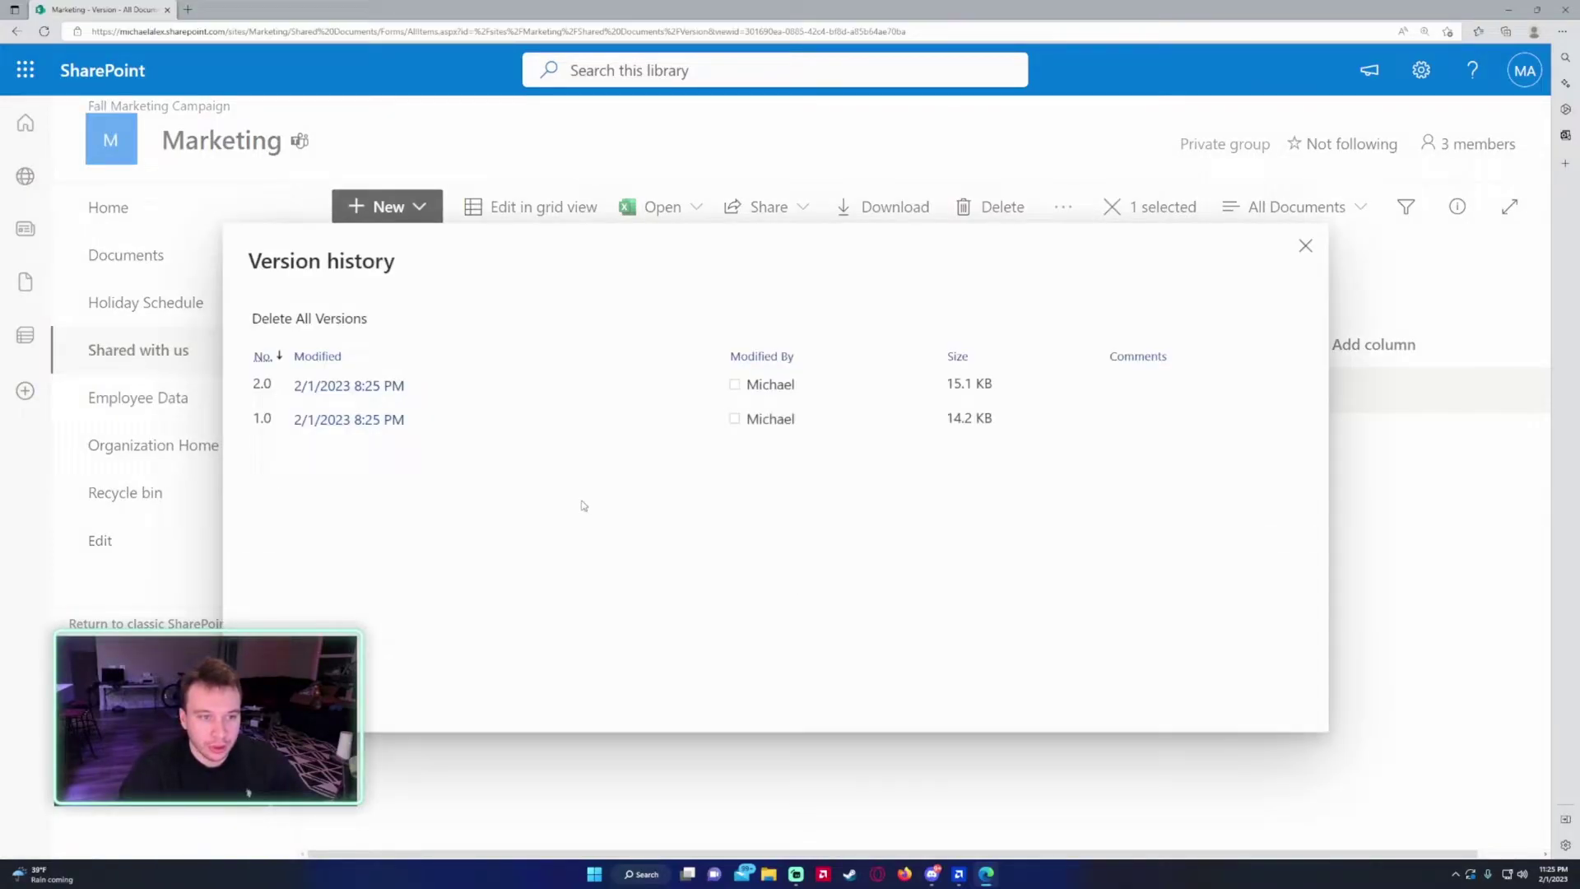
{"action": "mouse_move", "coordinate": [314, 435]}
{"action": "mouse_move", "coordinate": [307, 387]}
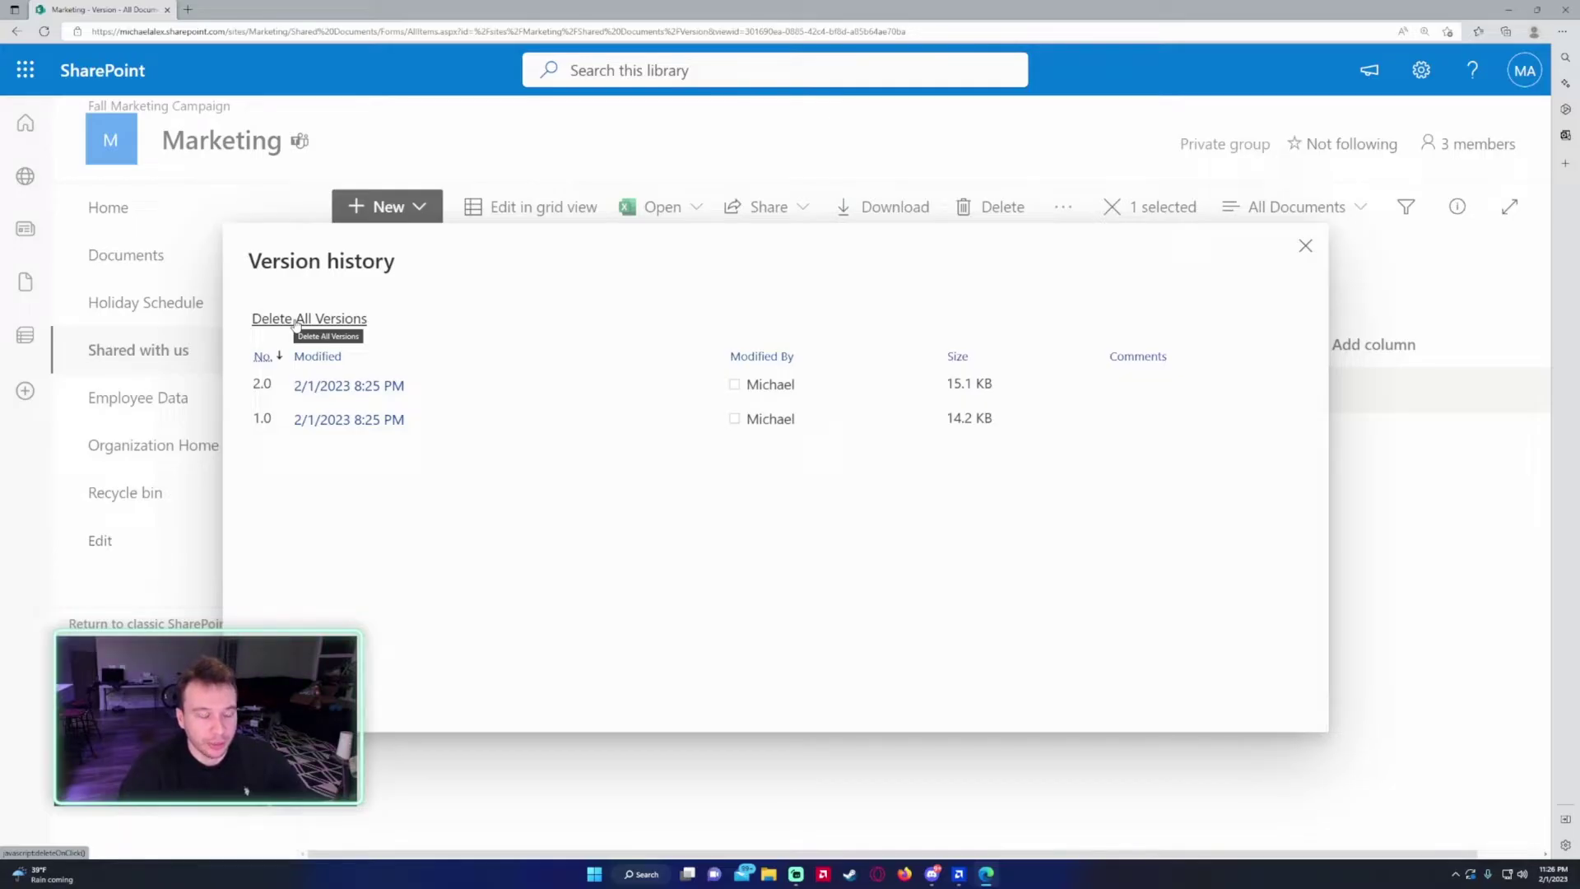
{"action": "left_click", "coordinate": [421, 418]}
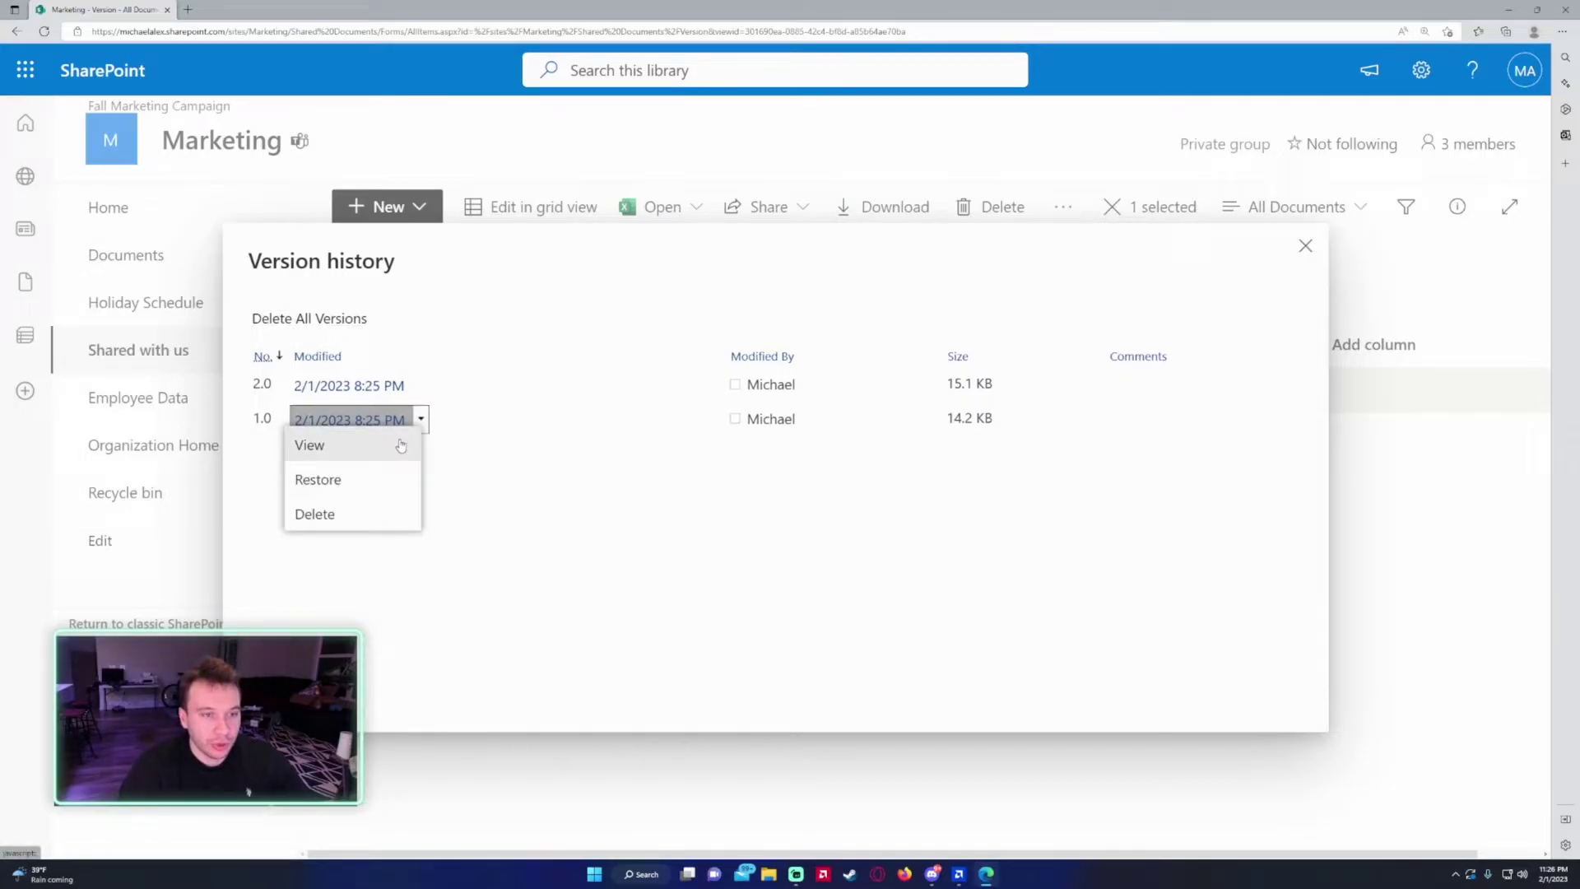
{"action": "left_click", "coordinate": [381, 454]}
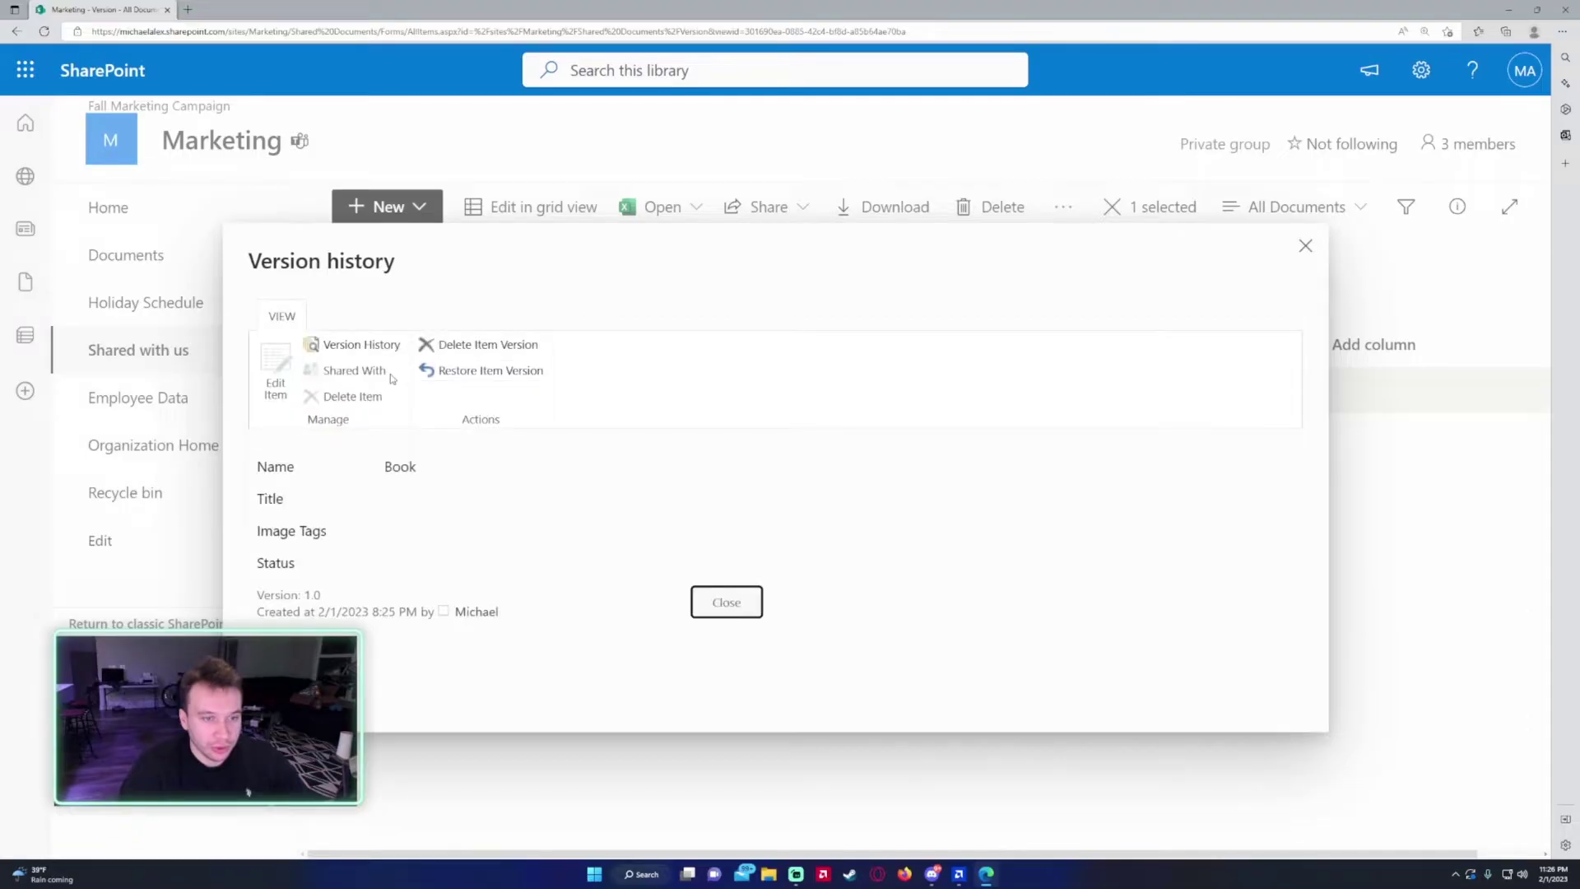
{"action": "left_click", "coordinate": [726, 602]}
{"action": "left_click", "coordinate": [792, 386]}
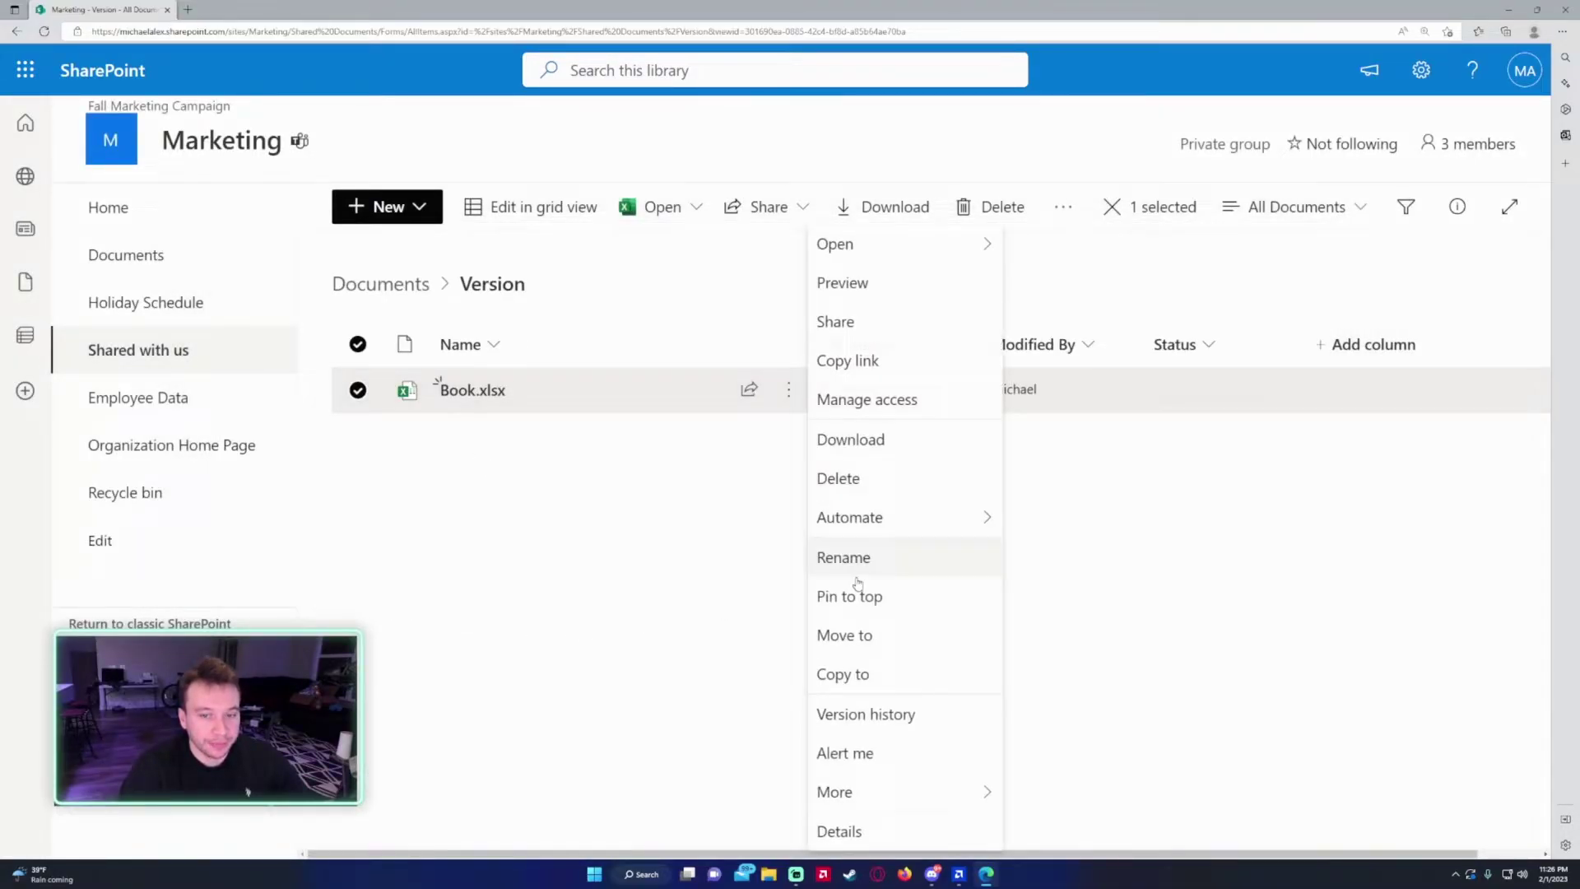
{"action": "left_click", "coordinate": [860, 712]}
{"action": "left_click", "coordinate": [421, 419]}
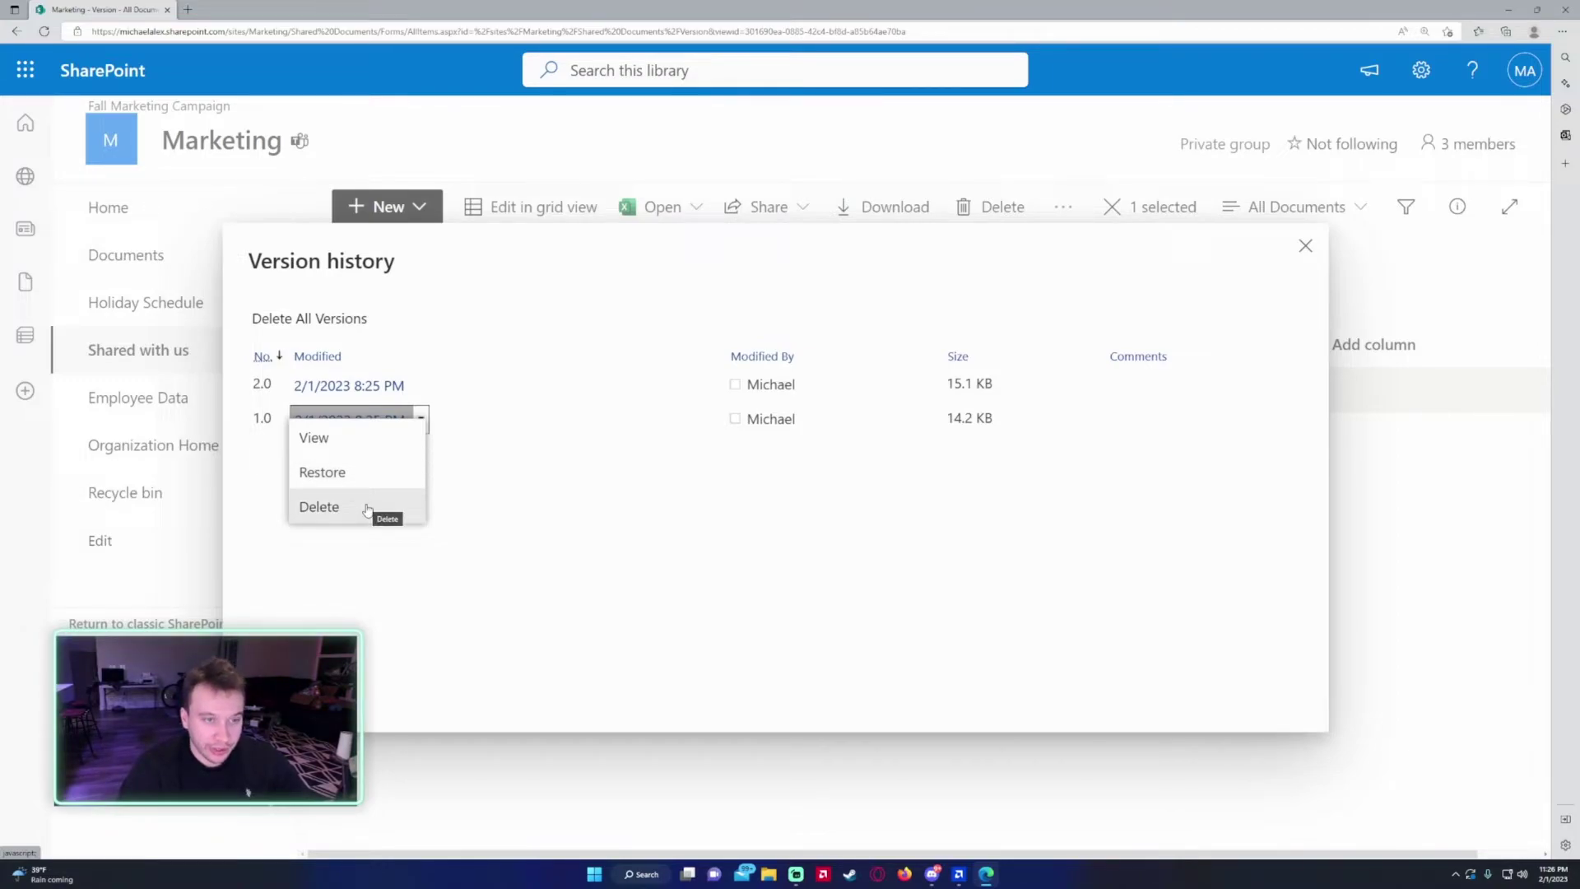
Close Book.xlsx's version history and open the workbook in Excel for the web
{"action": "left_click", "coordinate": [486, 471]}
{"action": "left_click", "coordinate": [1305, 245]}
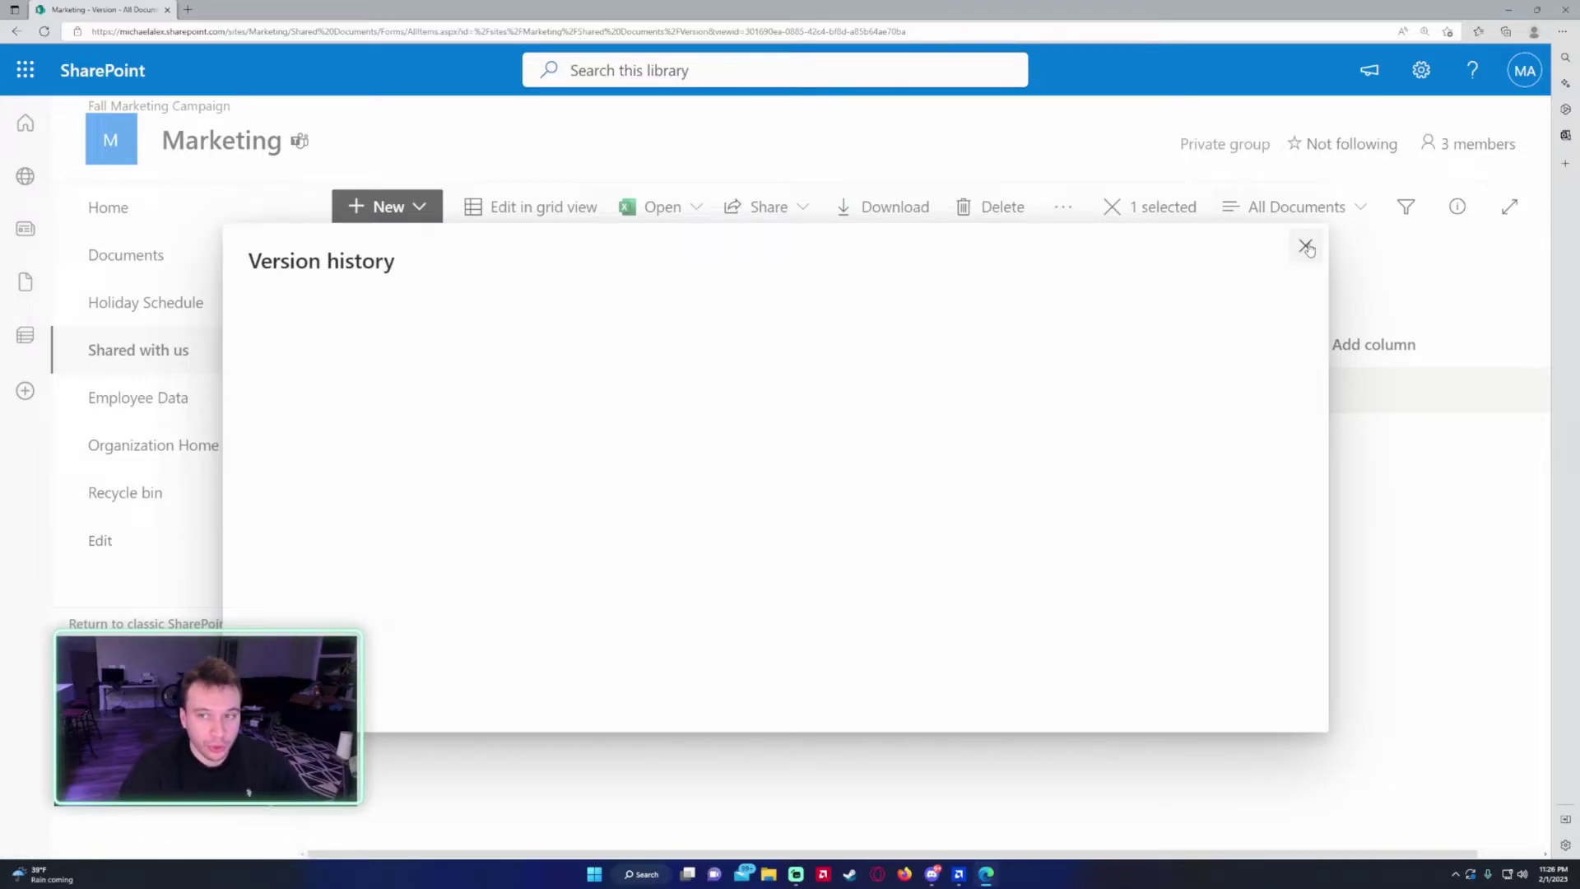
{"action": "left_click", "coordinate": [465, 393]}
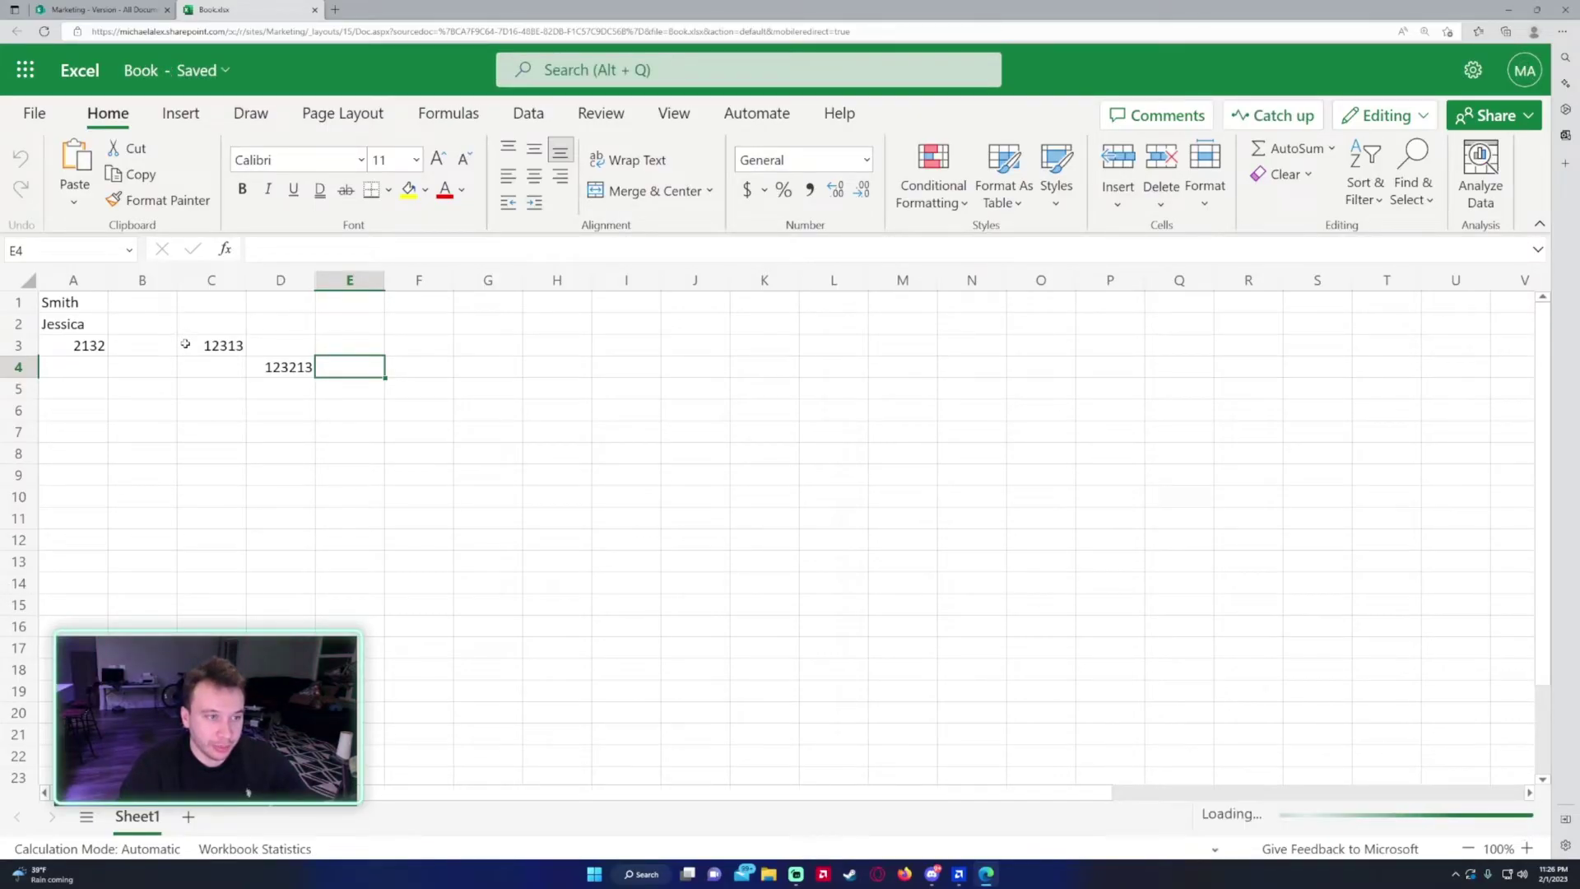
Open Book's version history from File > Info and preview the older blank version
{"action": "left_click", "coordinate": [56, 115]}
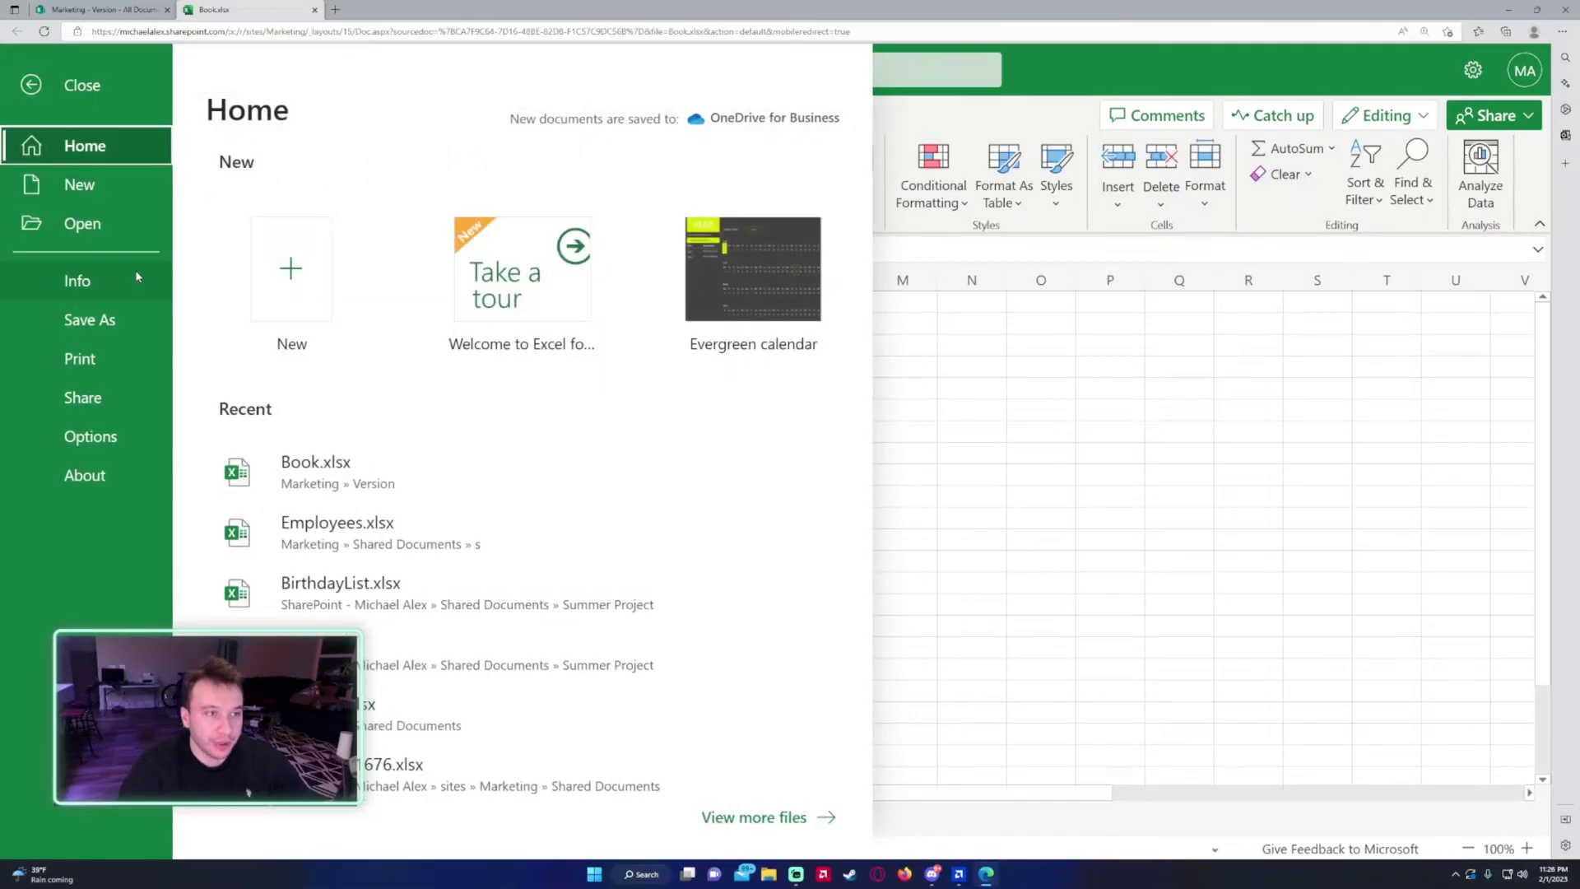
{"action": "left_click", "coordinate": [137, 276]}
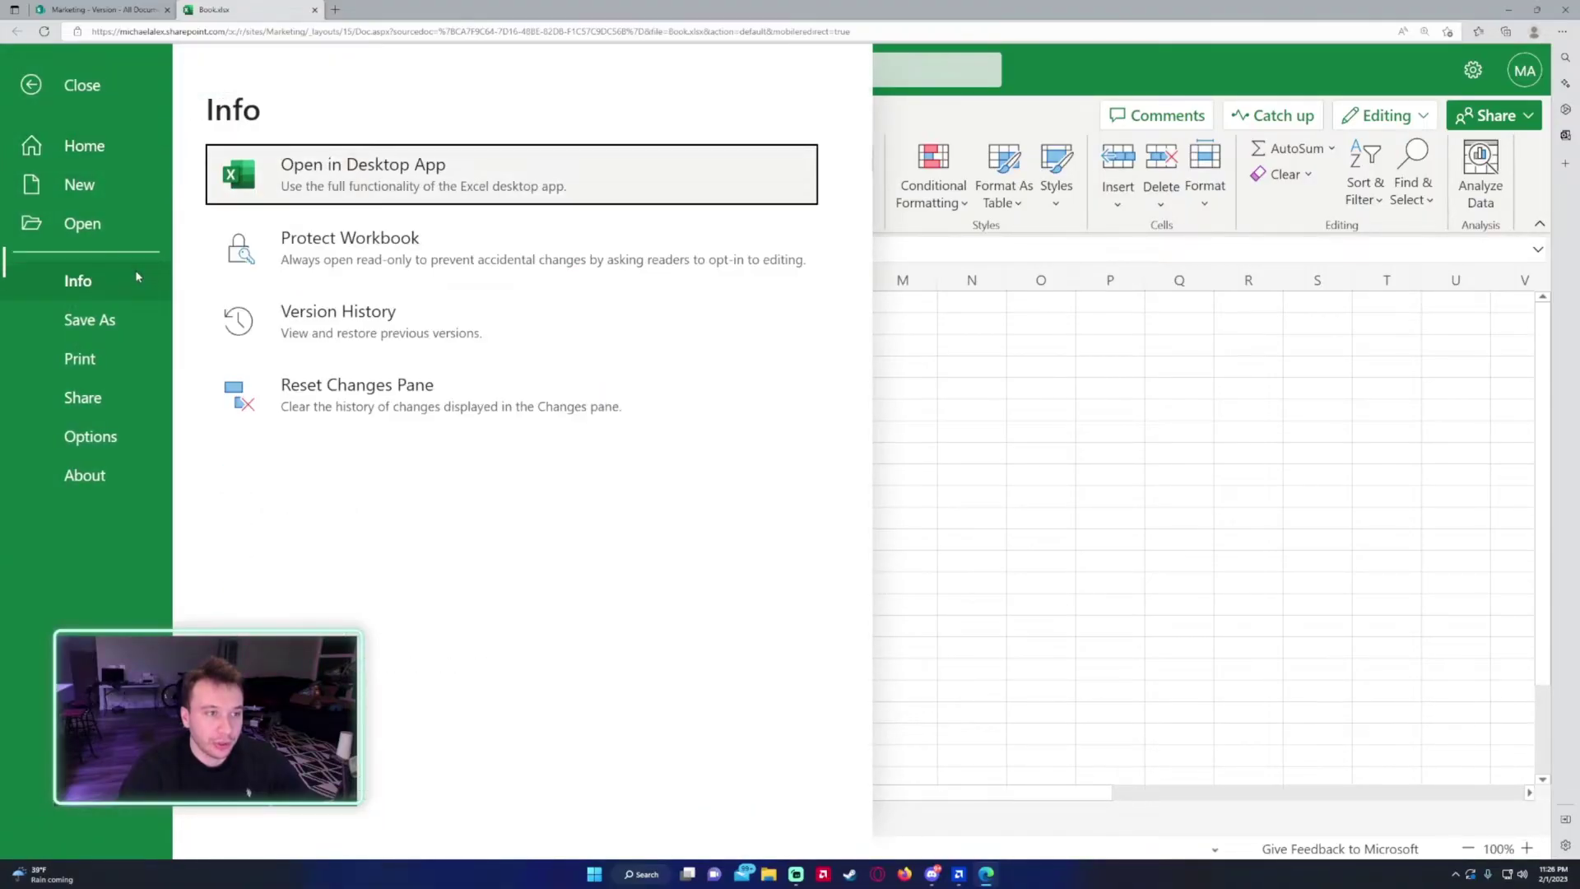
{"action": "left_click", "coordinate": [262, 330]}
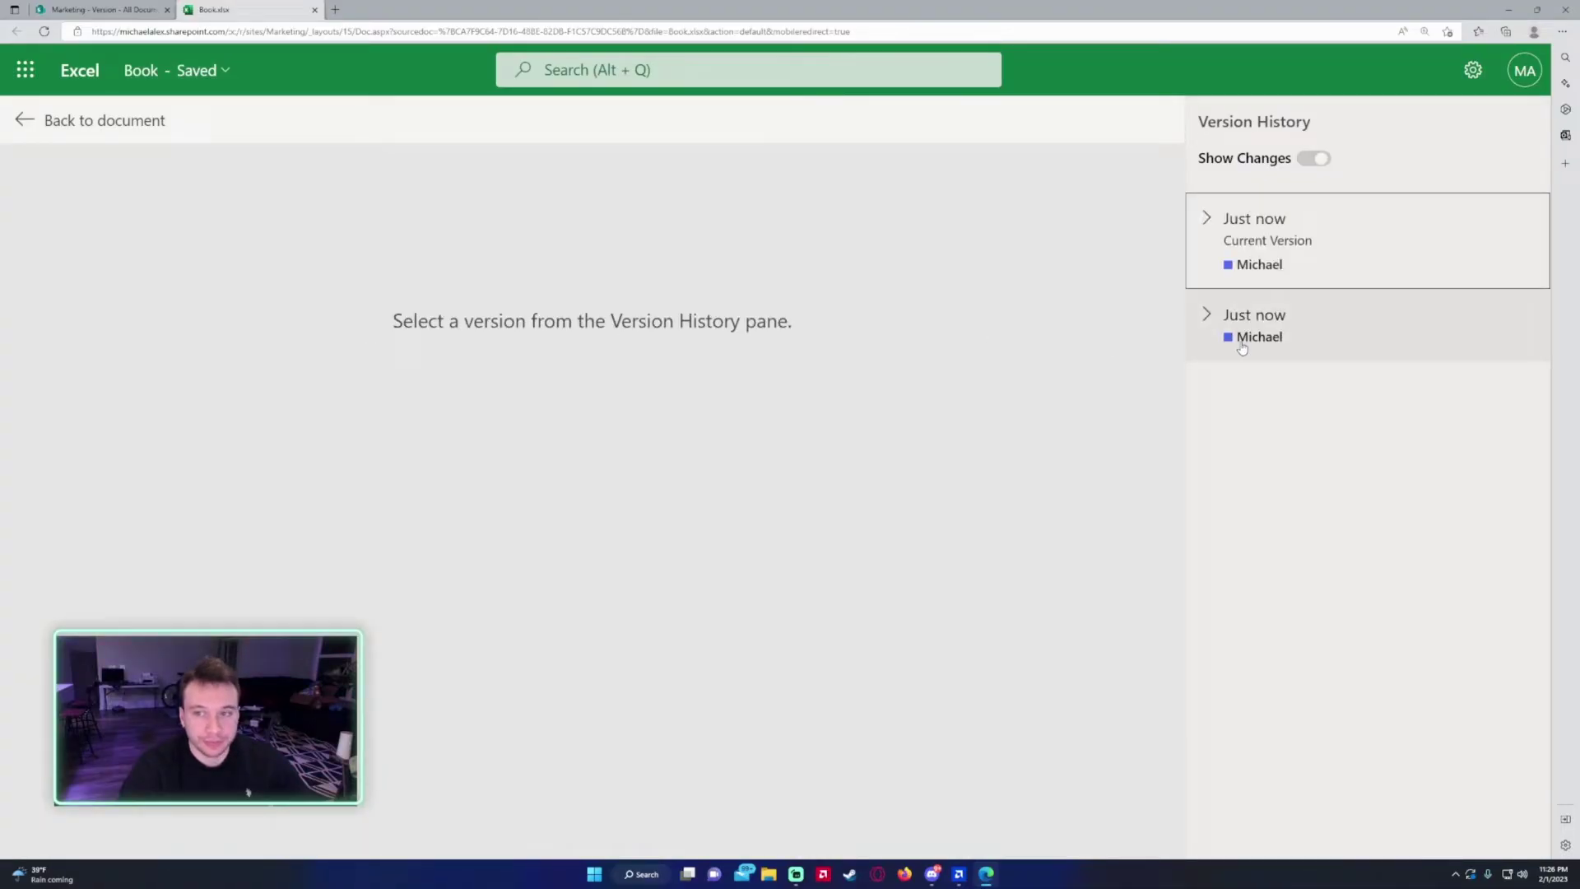
{"action": "left_click", "coordinate": [1206, 316]}
{"action": "left_click", "coordinate": [1208, 316]}
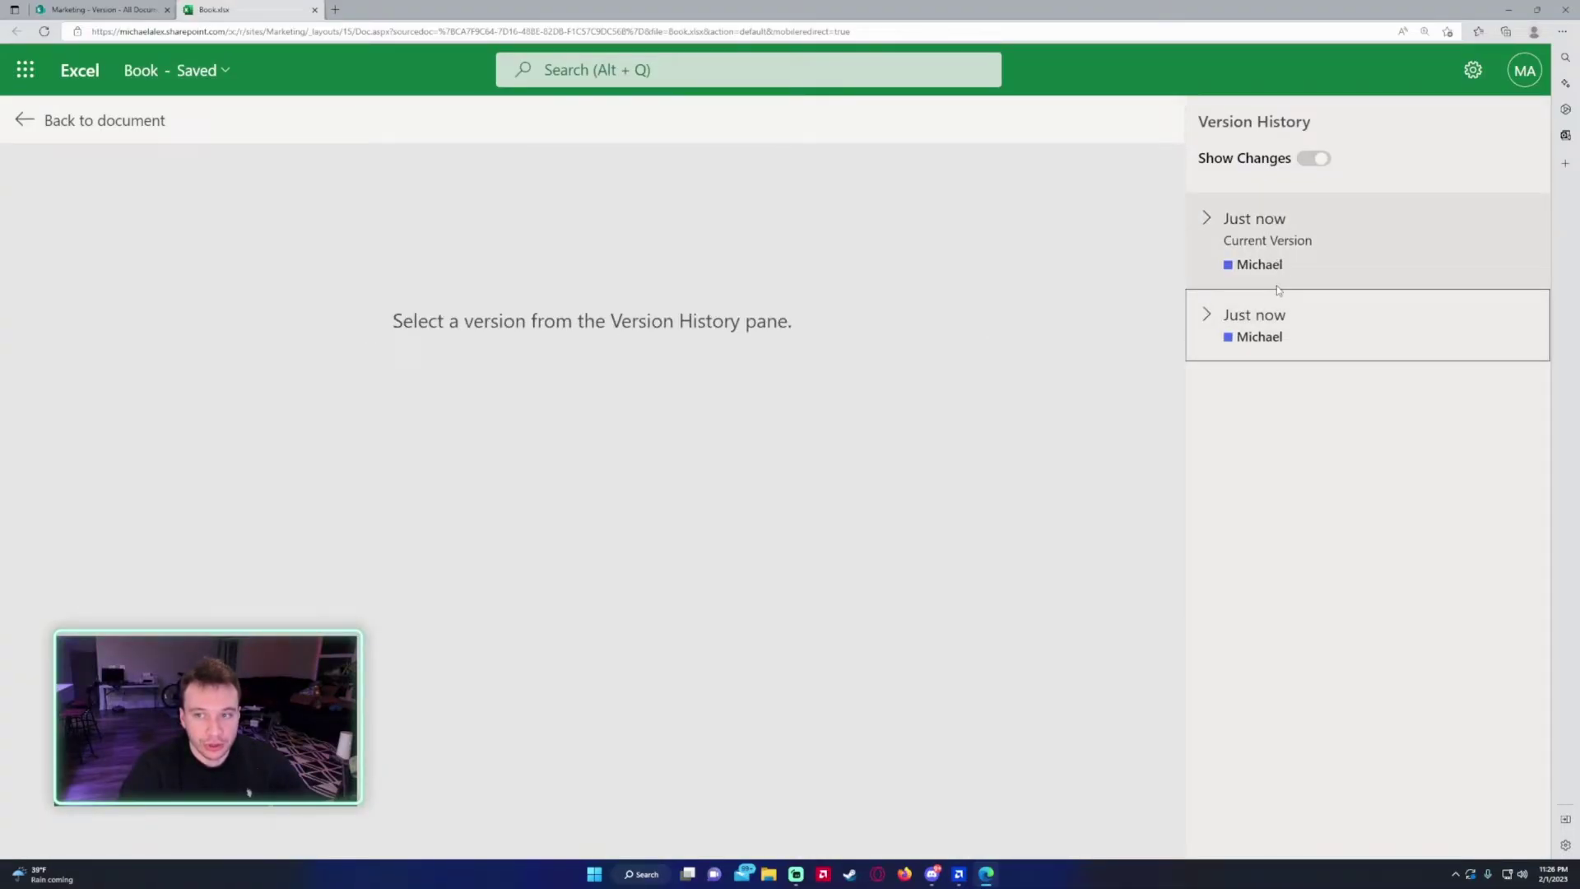
{"action": "left_click", "coordinate": [1259, 317]}
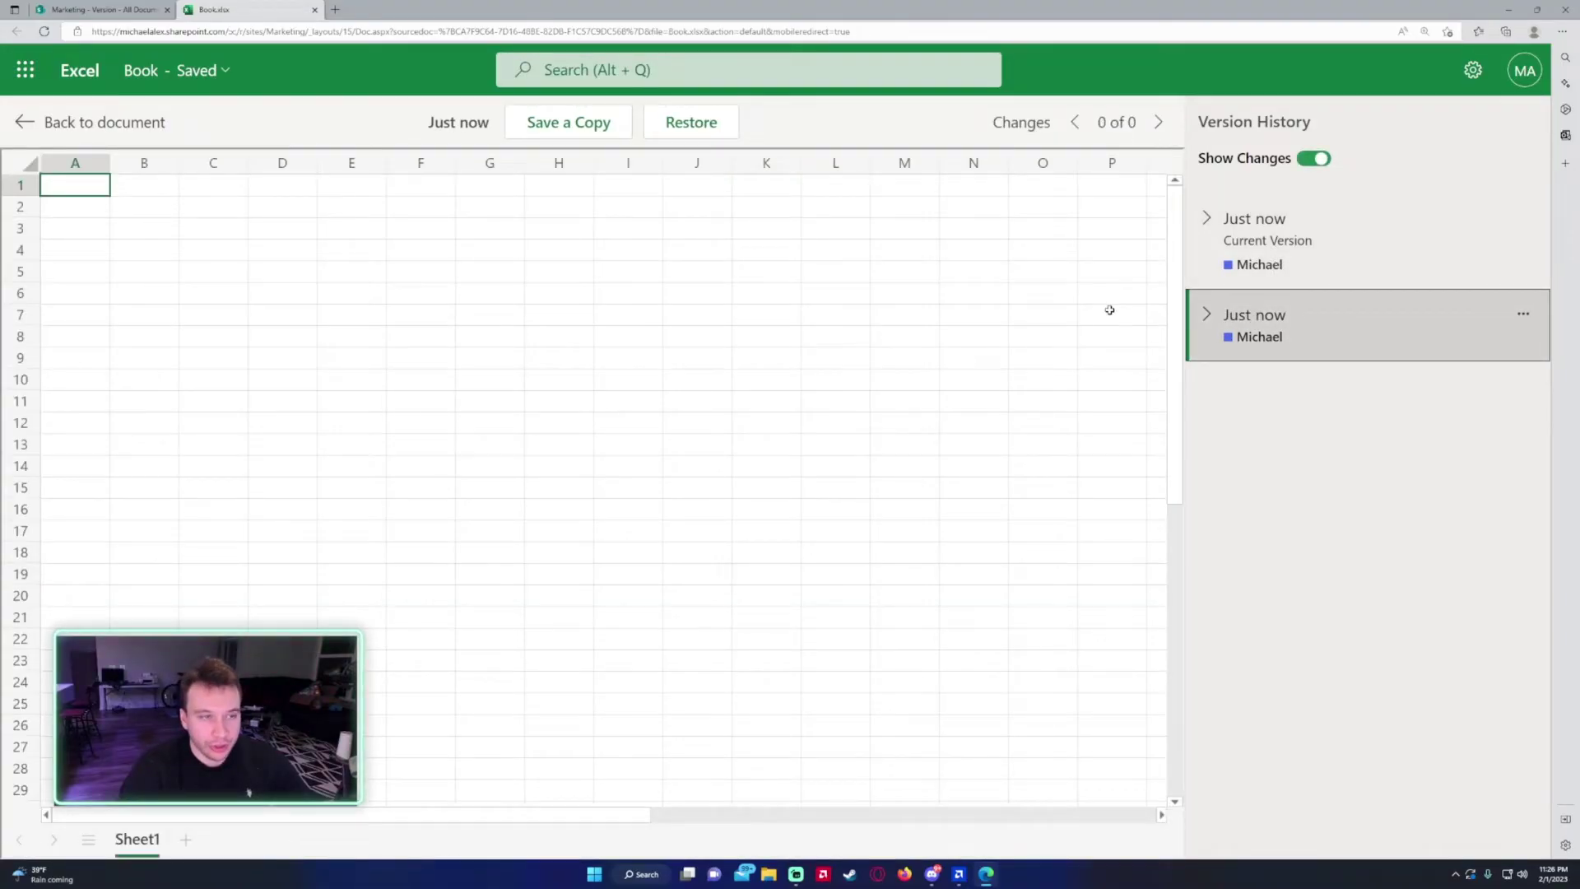
Compare the current version's data with the older blank version, then restore the blank one
{"action": "left_click", "coordinate": [1206, 314]}
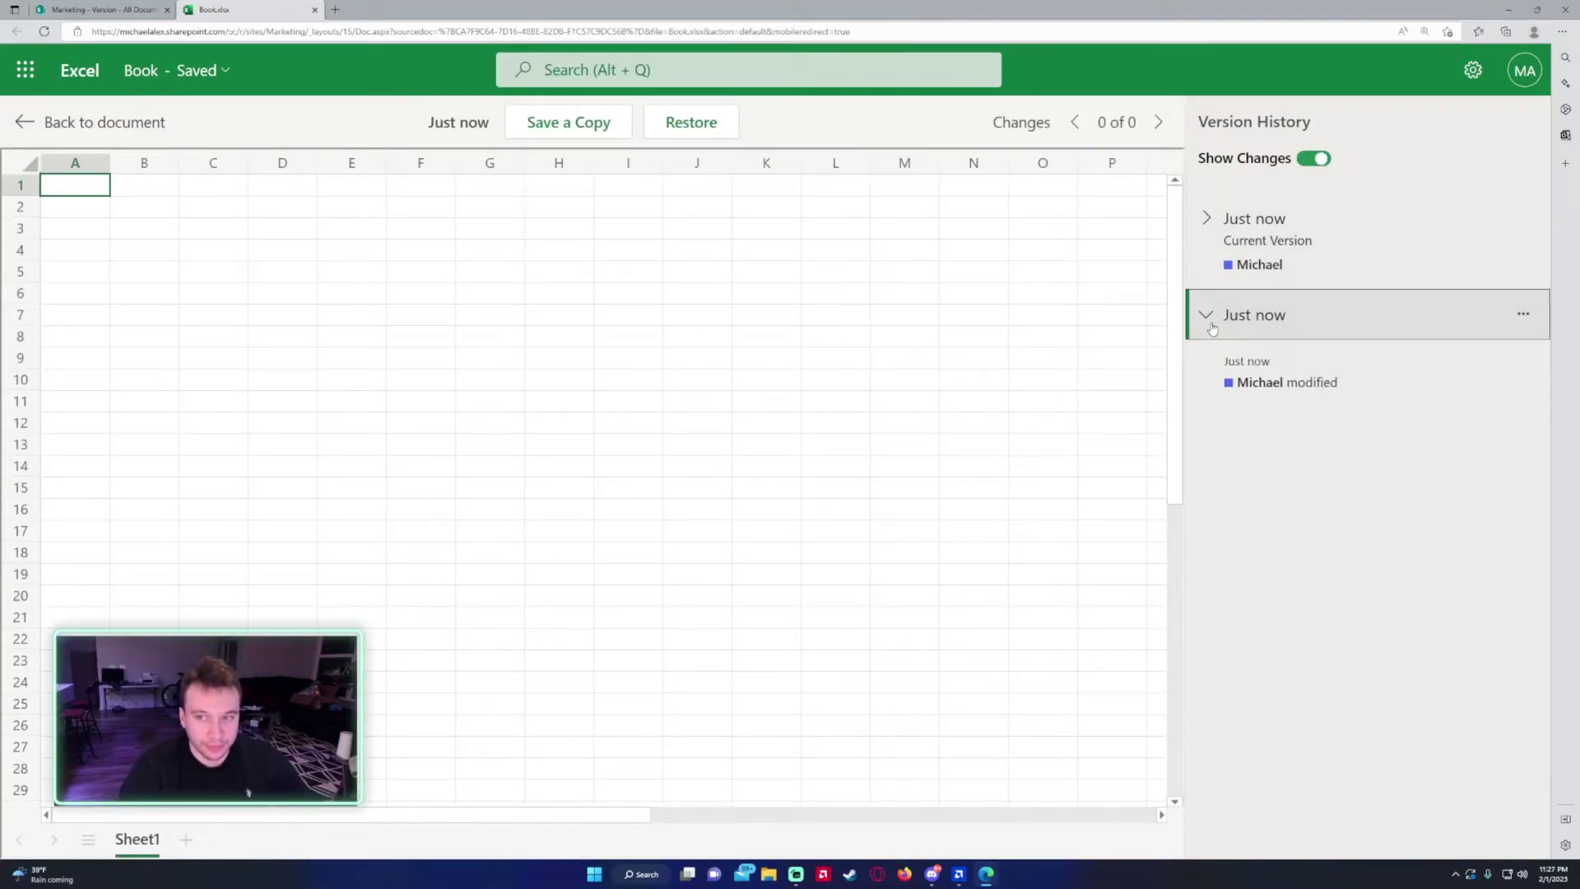
{"action": "left_click", "coordinate": [1207, 315]}
{"action": "left_click", "coordinate": [1207, 221]}
{"action": "left_click", "coordinate": [1249, 241]}
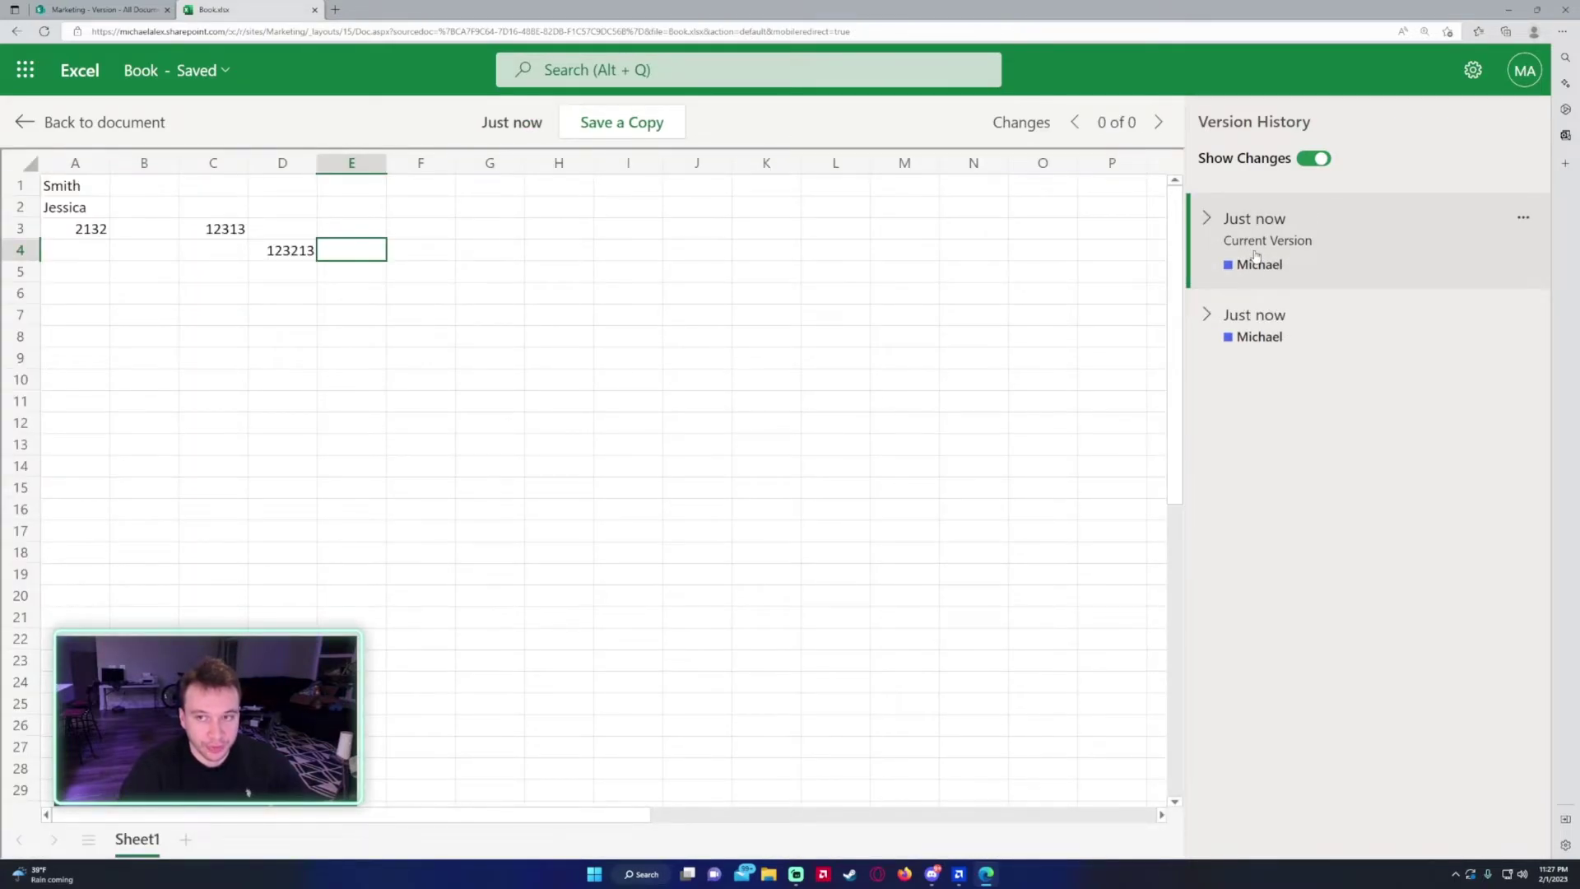
{"action": "left_click", "coordinate": [1261, 319]}
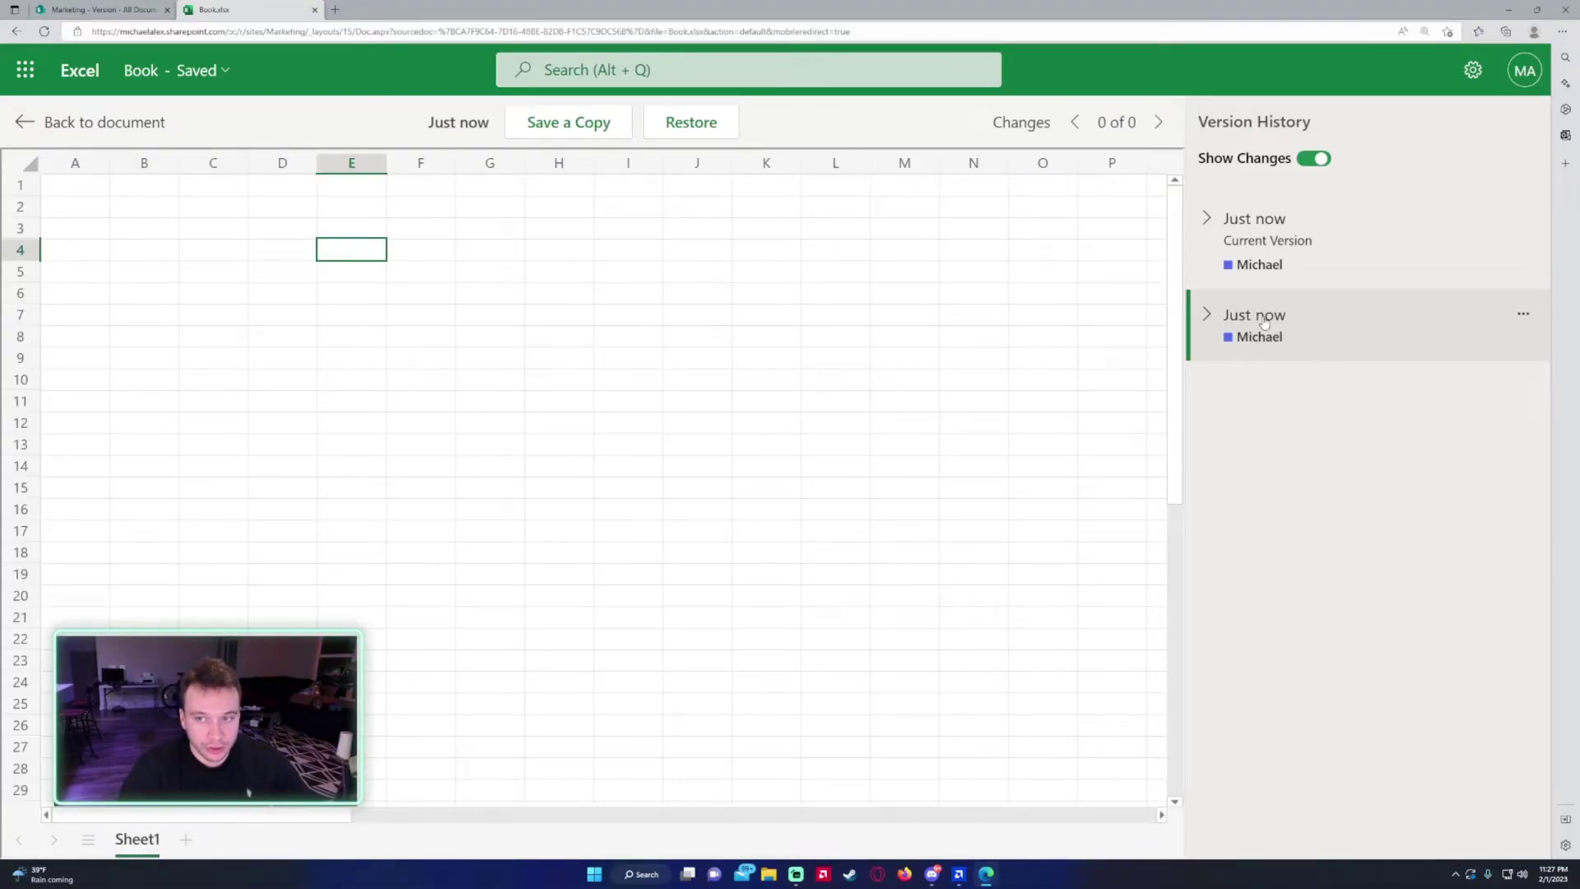
{"action": "left_click", "coordinate": [695, 132]}
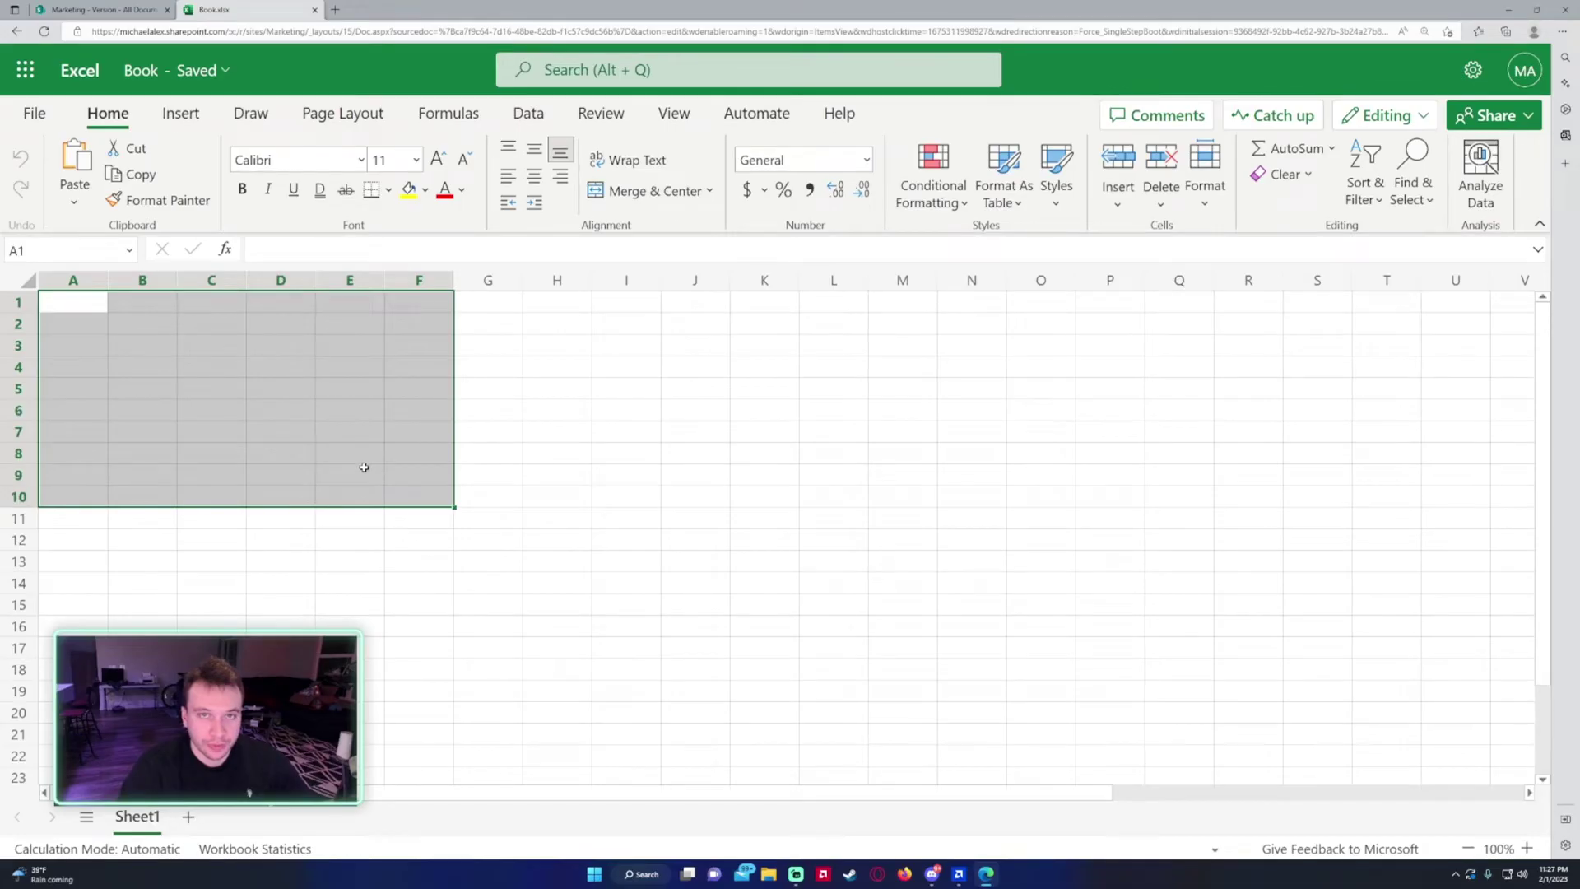
Preview the current, restored, and earlier data-holding versions in Book's reopened version history
{"action": "left_click", "coordinate": [490, 494]}
{"action": "left_click", "coordinate": [57, 115]}
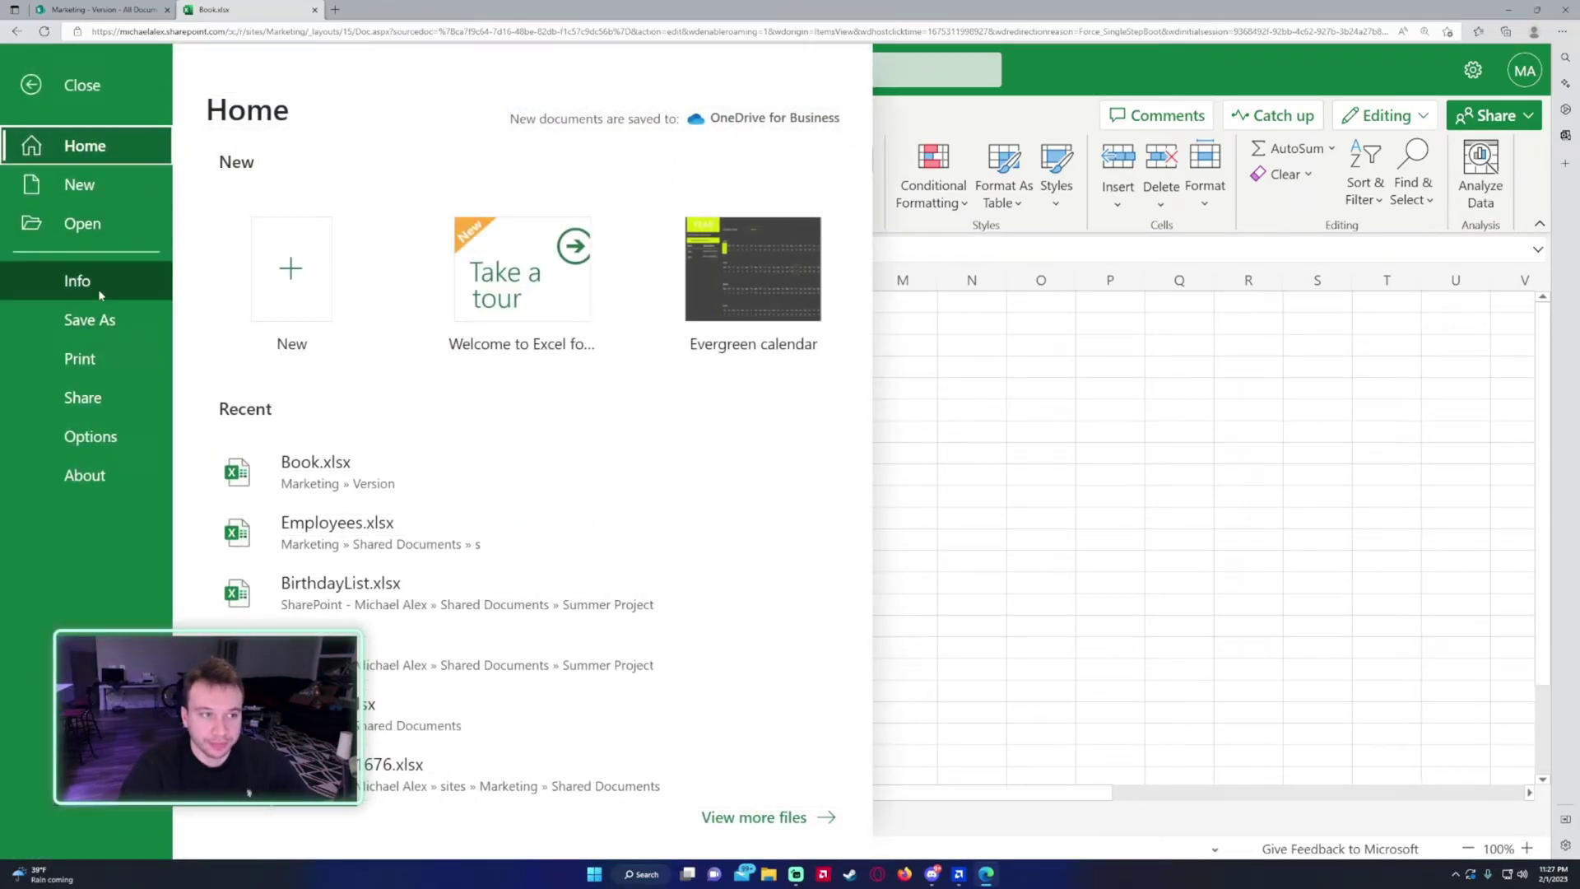
{"action": "left_click", "coordinate": [100, 292]}
{"action": "left_click", "coordinate": [312, 339]}
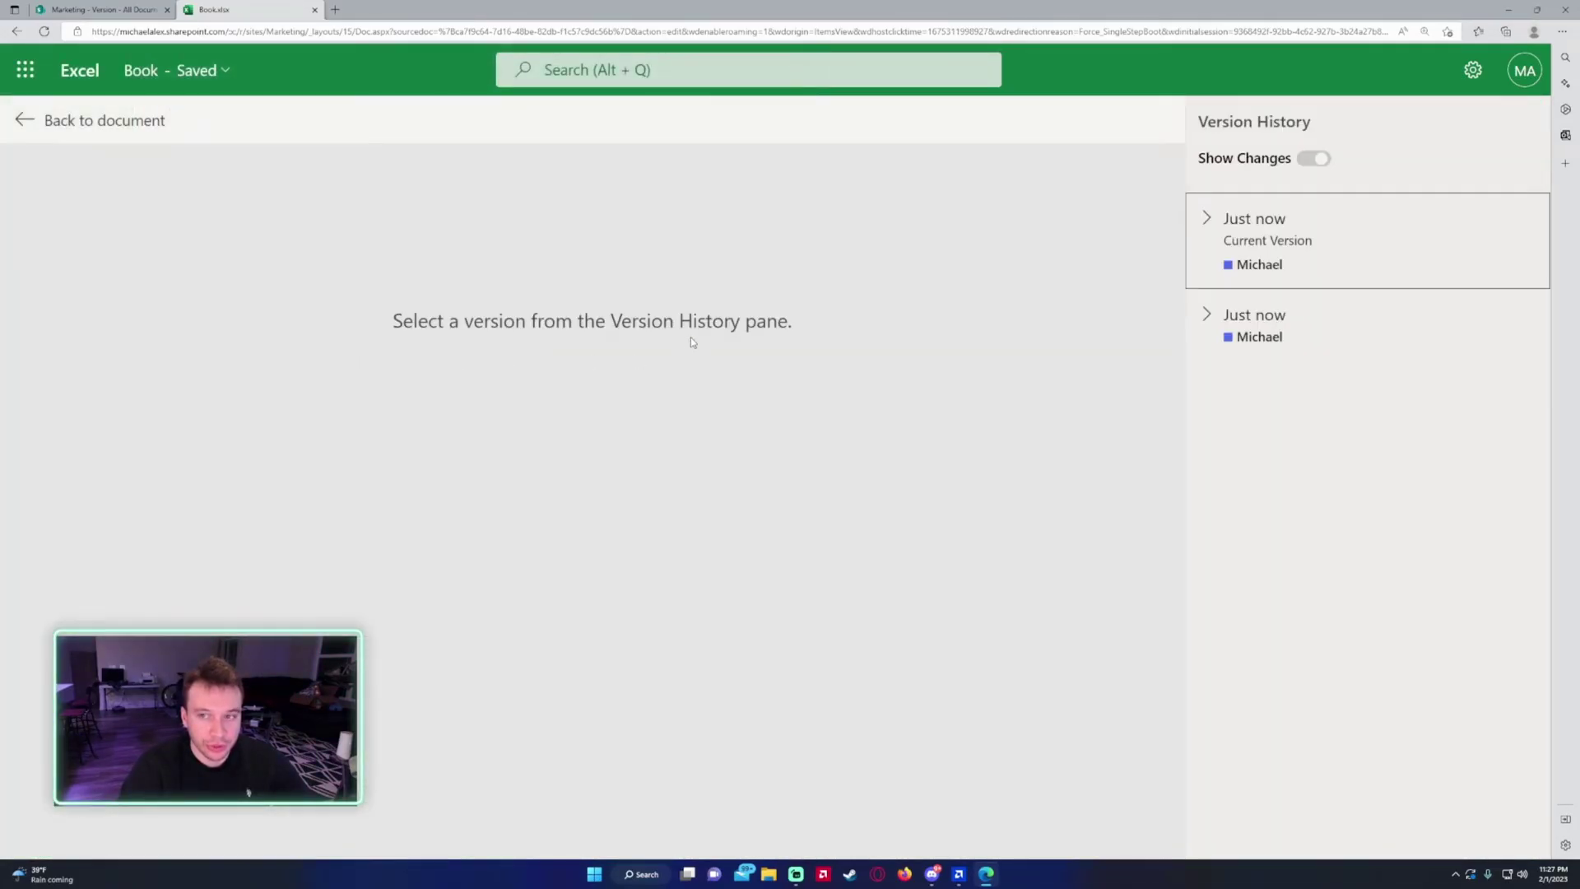
{"action": "left_click", "coordinate": [1229, 269]}
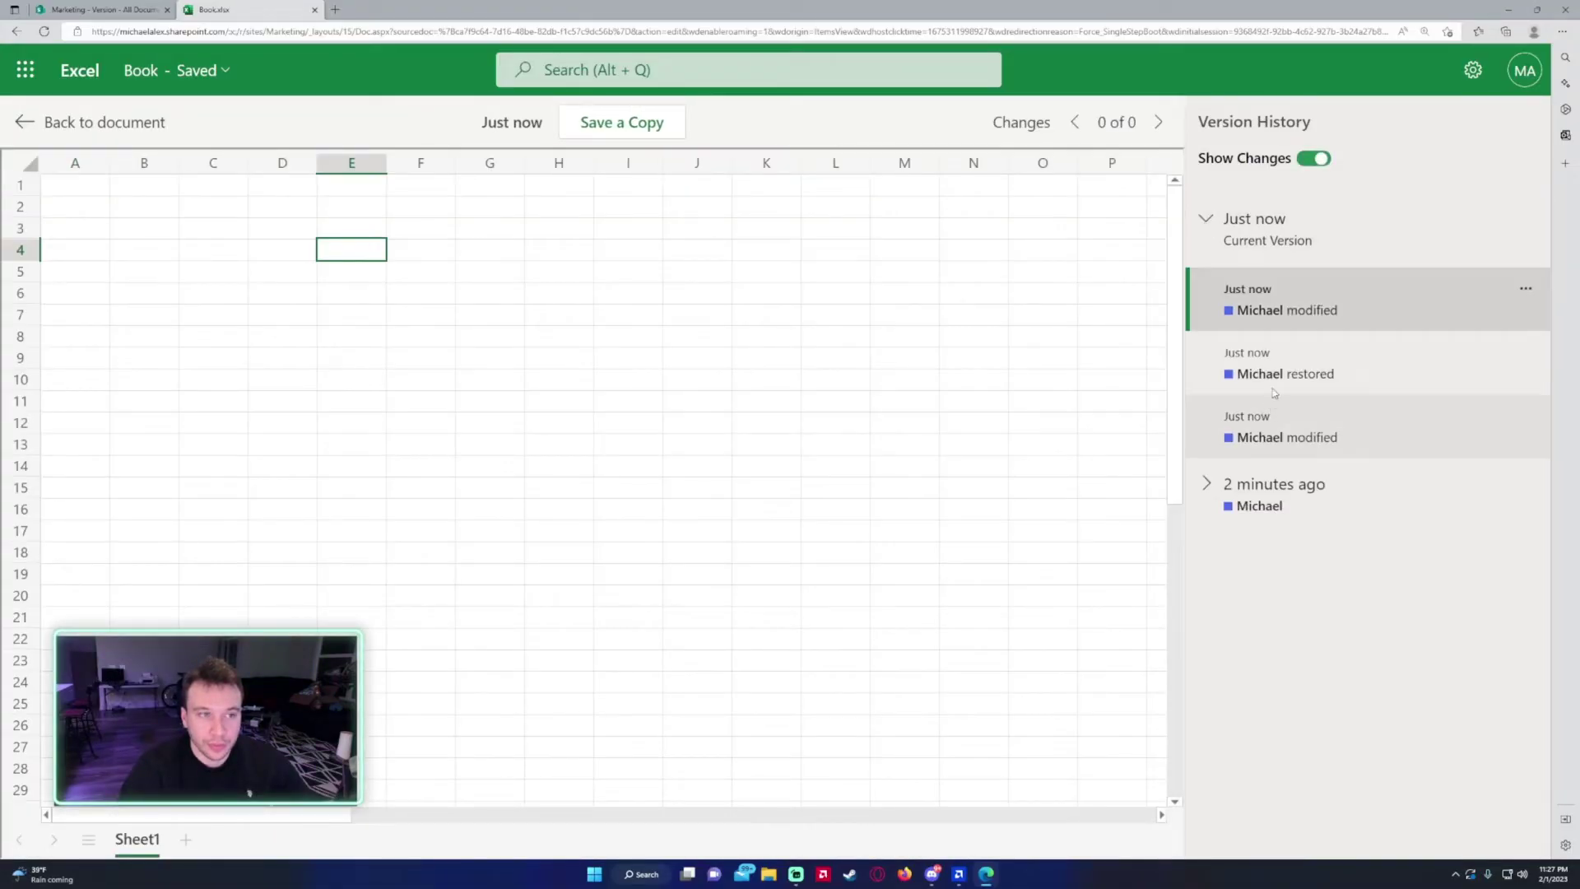
{"action": "left_click", "coordinate": [1274, 390]}
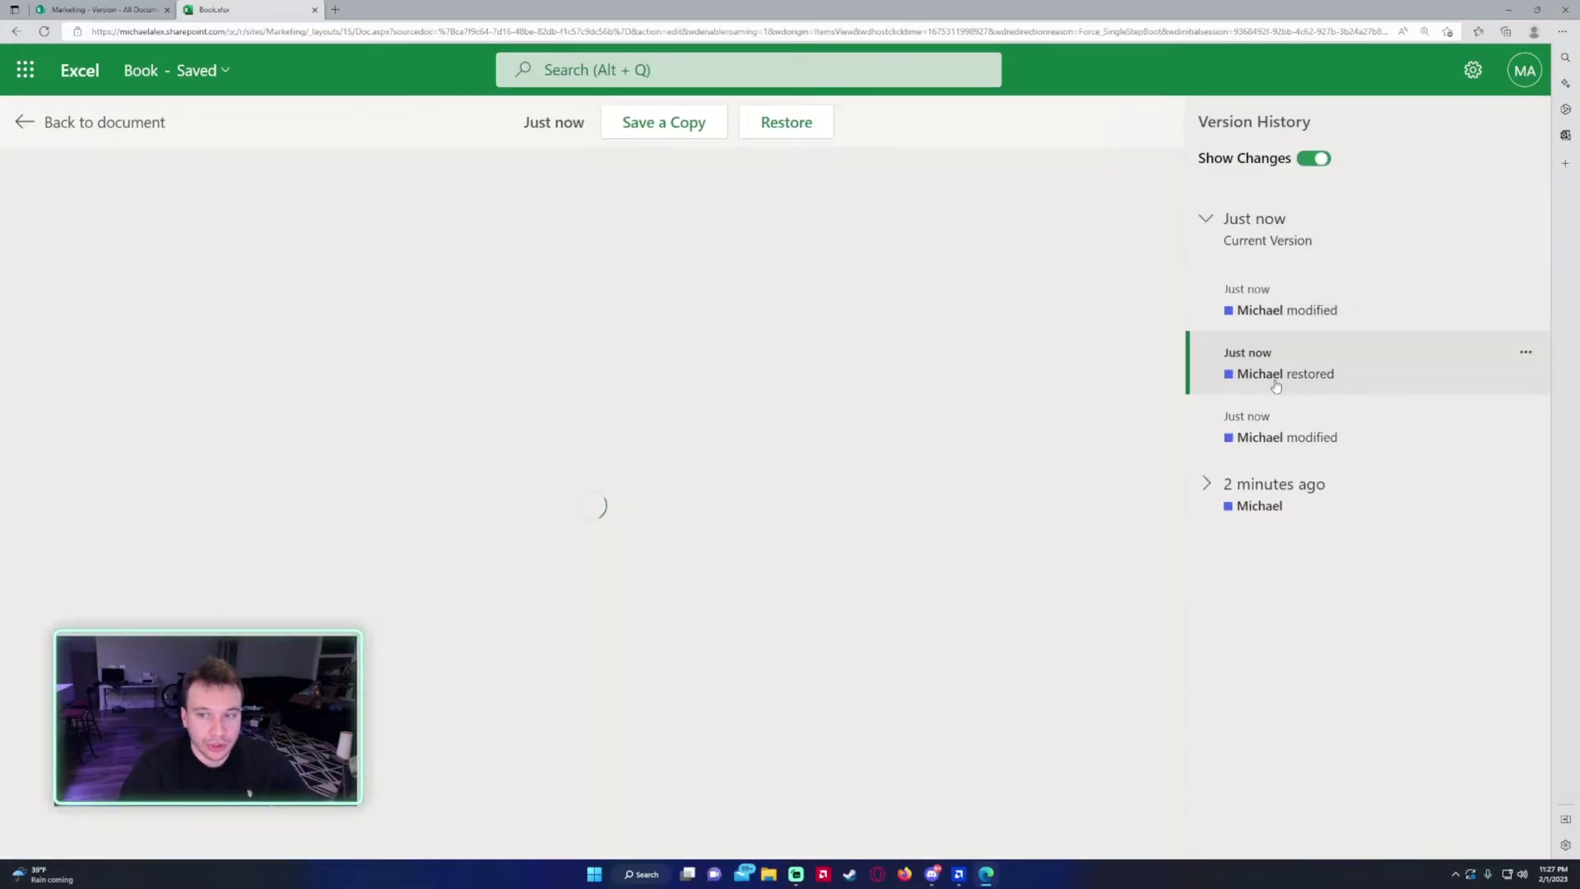
{"action": "left_click", "coordinate": [1207, 437]}
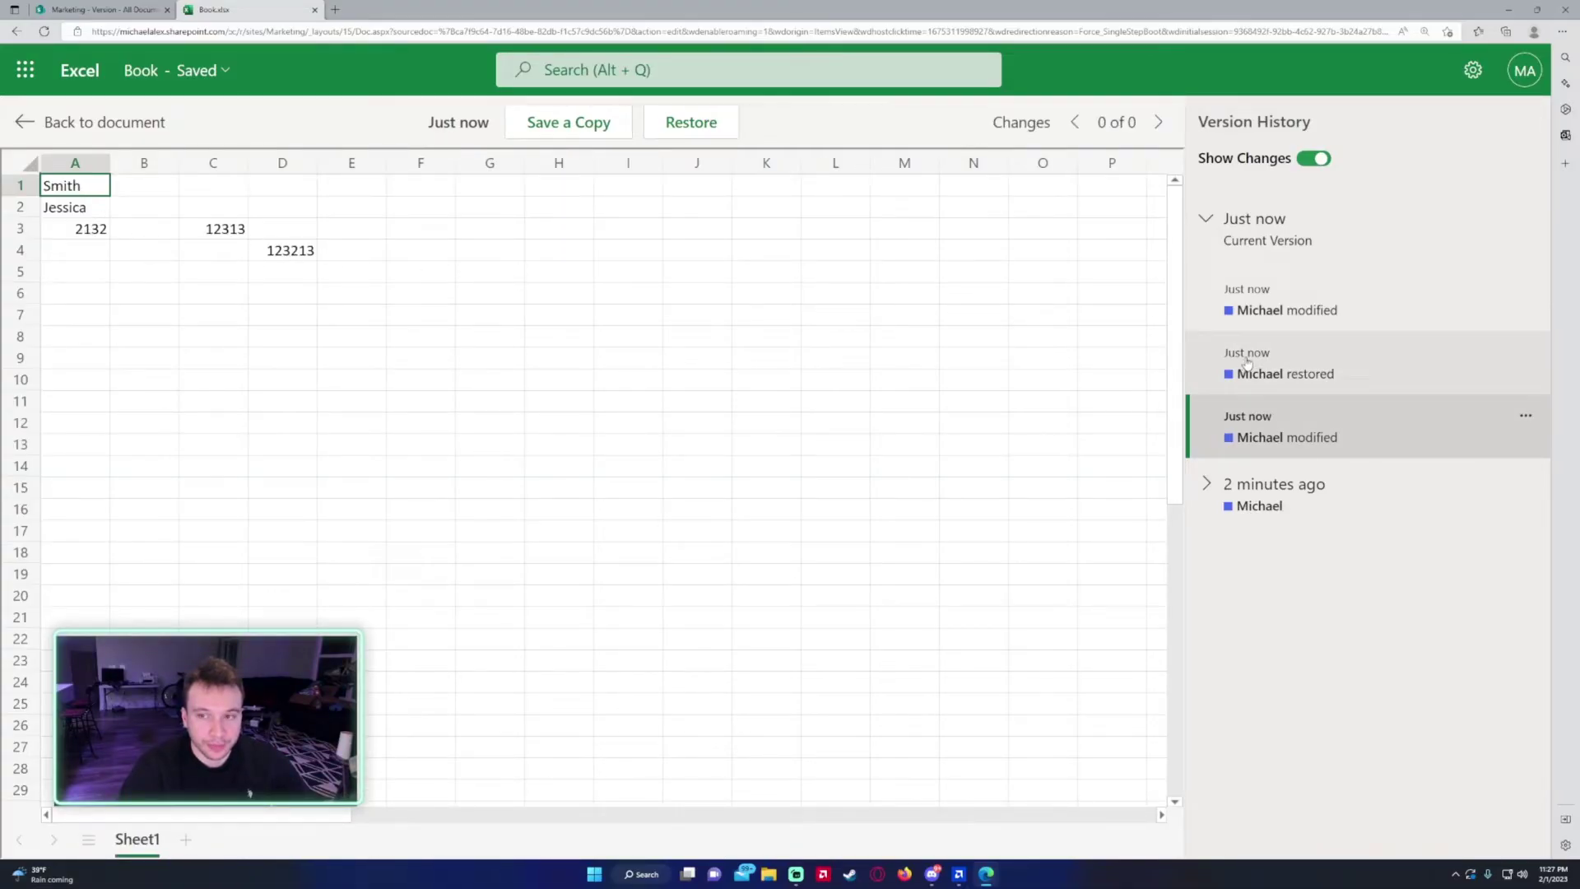
{"action": "left_click", "coordinate": [1265, 322]}
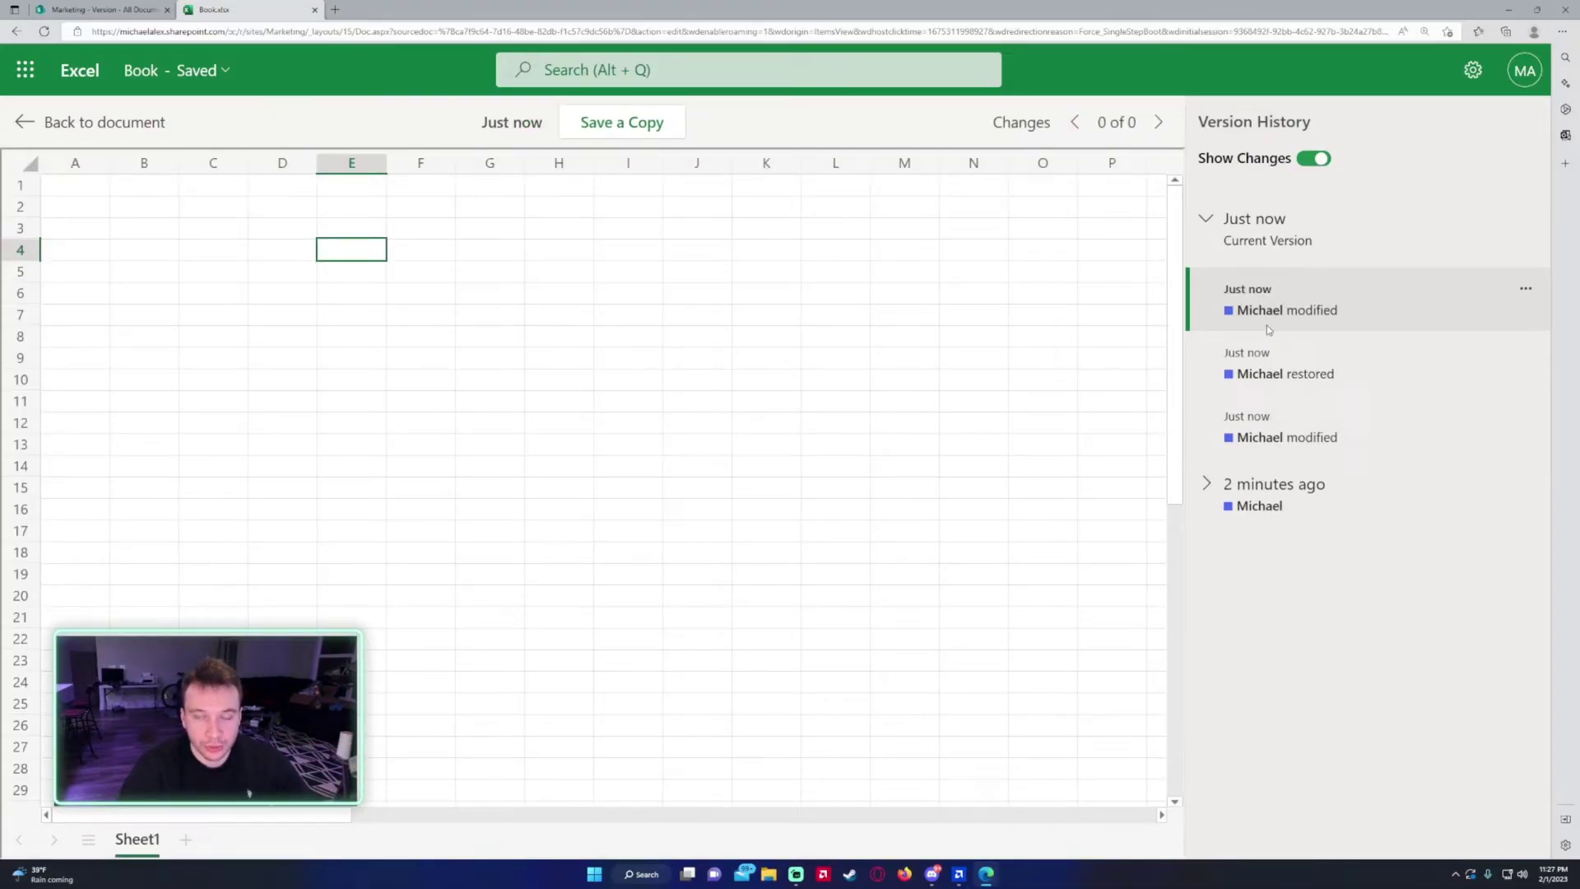
Close the Book tab and show Book.xlsx's version history (1.0–4.0) from Documents > Version
{"action": "left_click", "coordinate": [314, 9]}
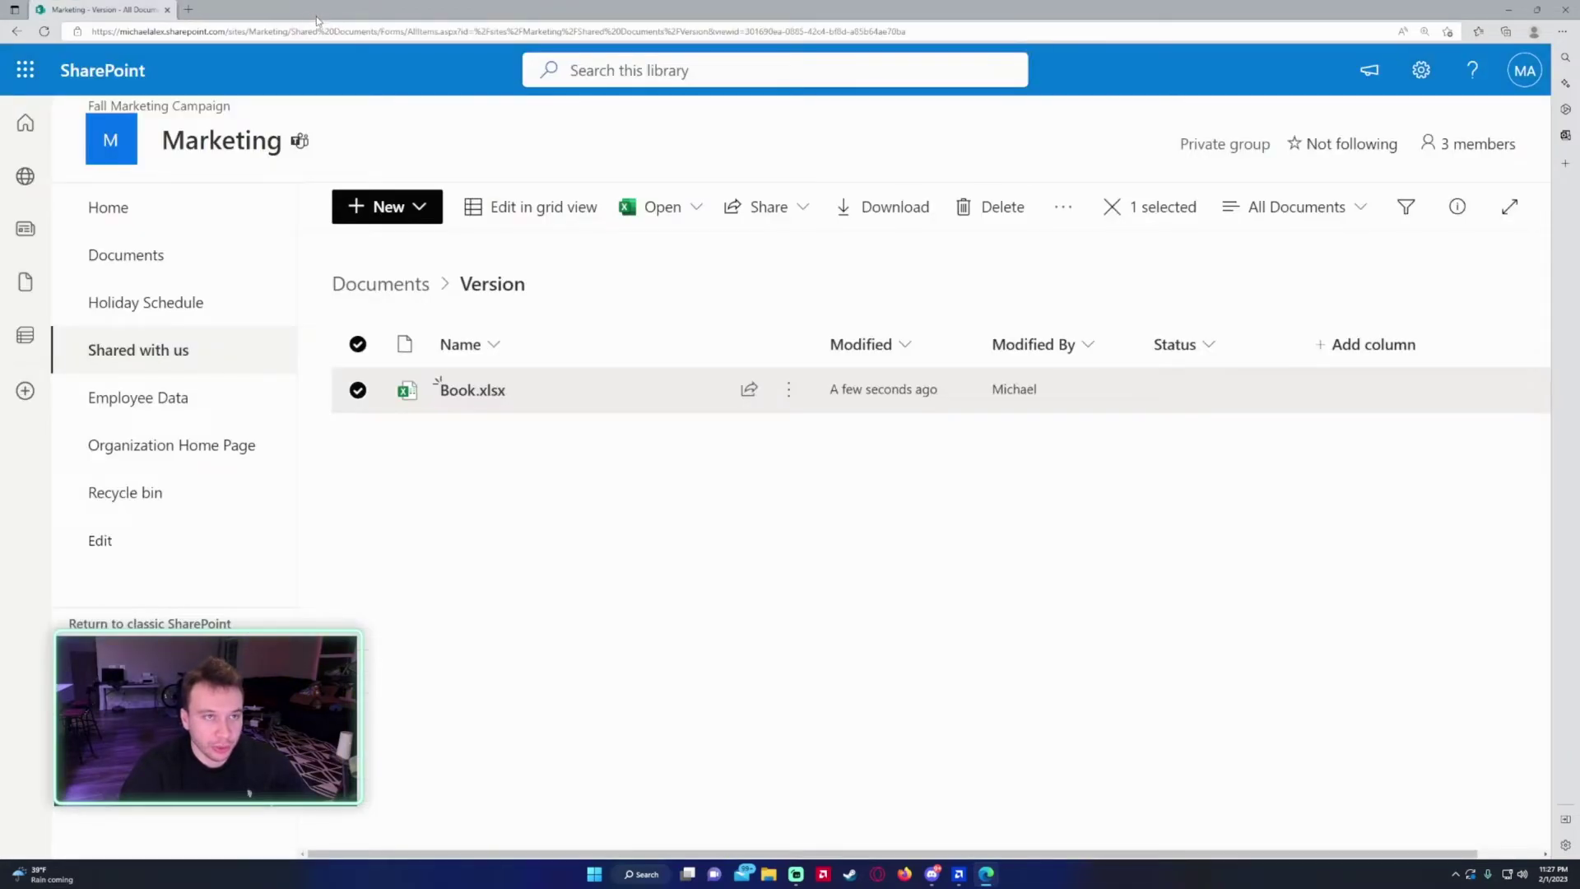
{"action": "left_click", "coordinate": [380, 283]}
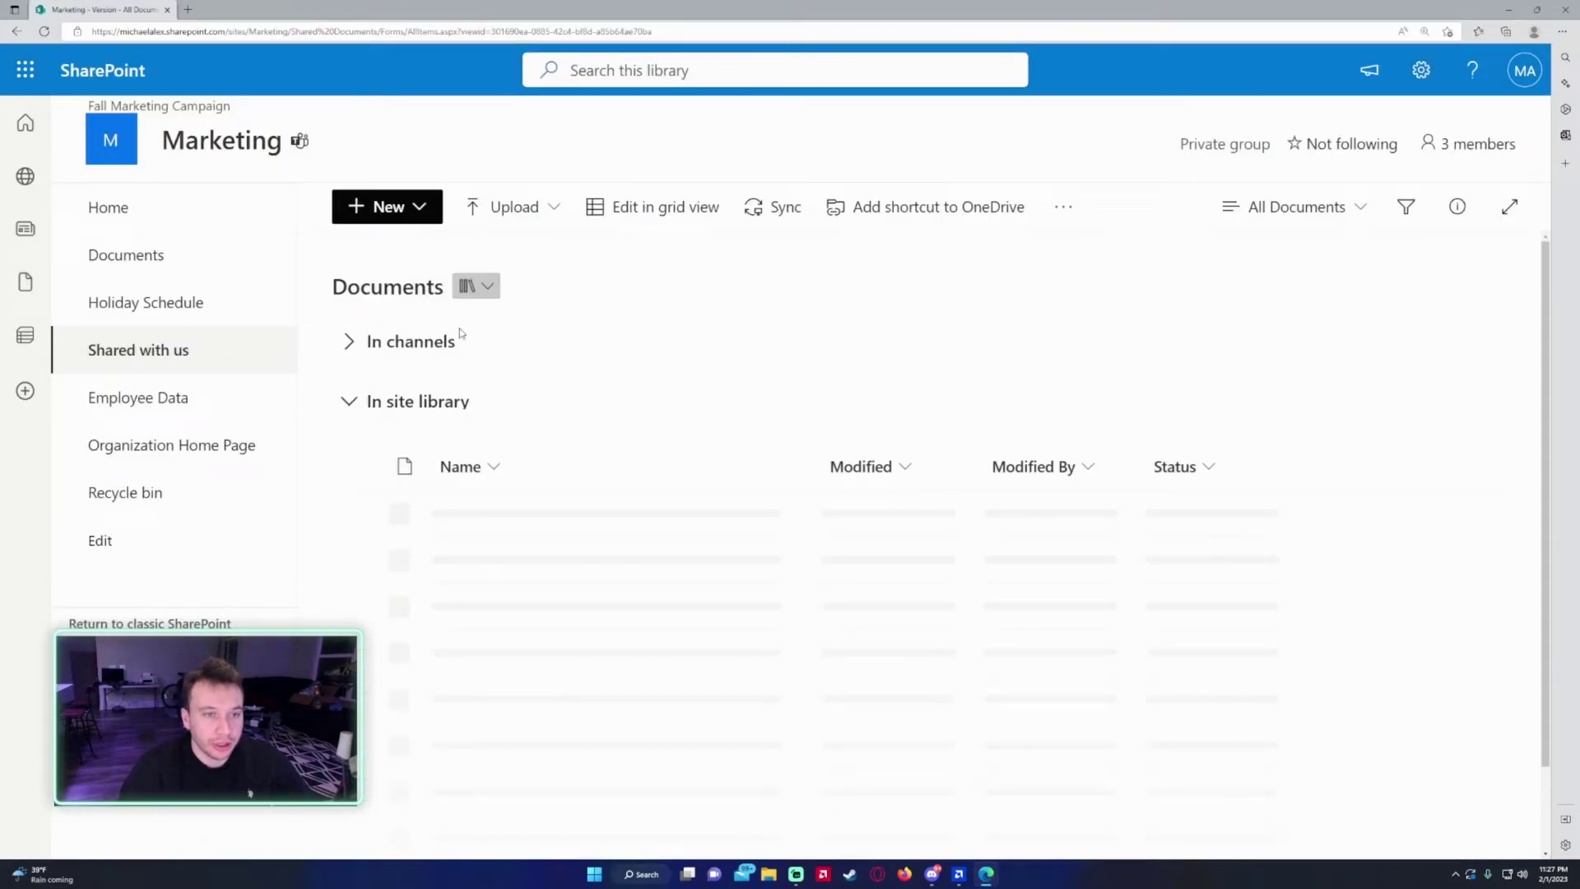
{"action": "scroll", "coordinate": [482, 476], "scroll_direction": "down", "scroll_amount": 3}
{"action": "left_click", "coordinate": [465, 465]}
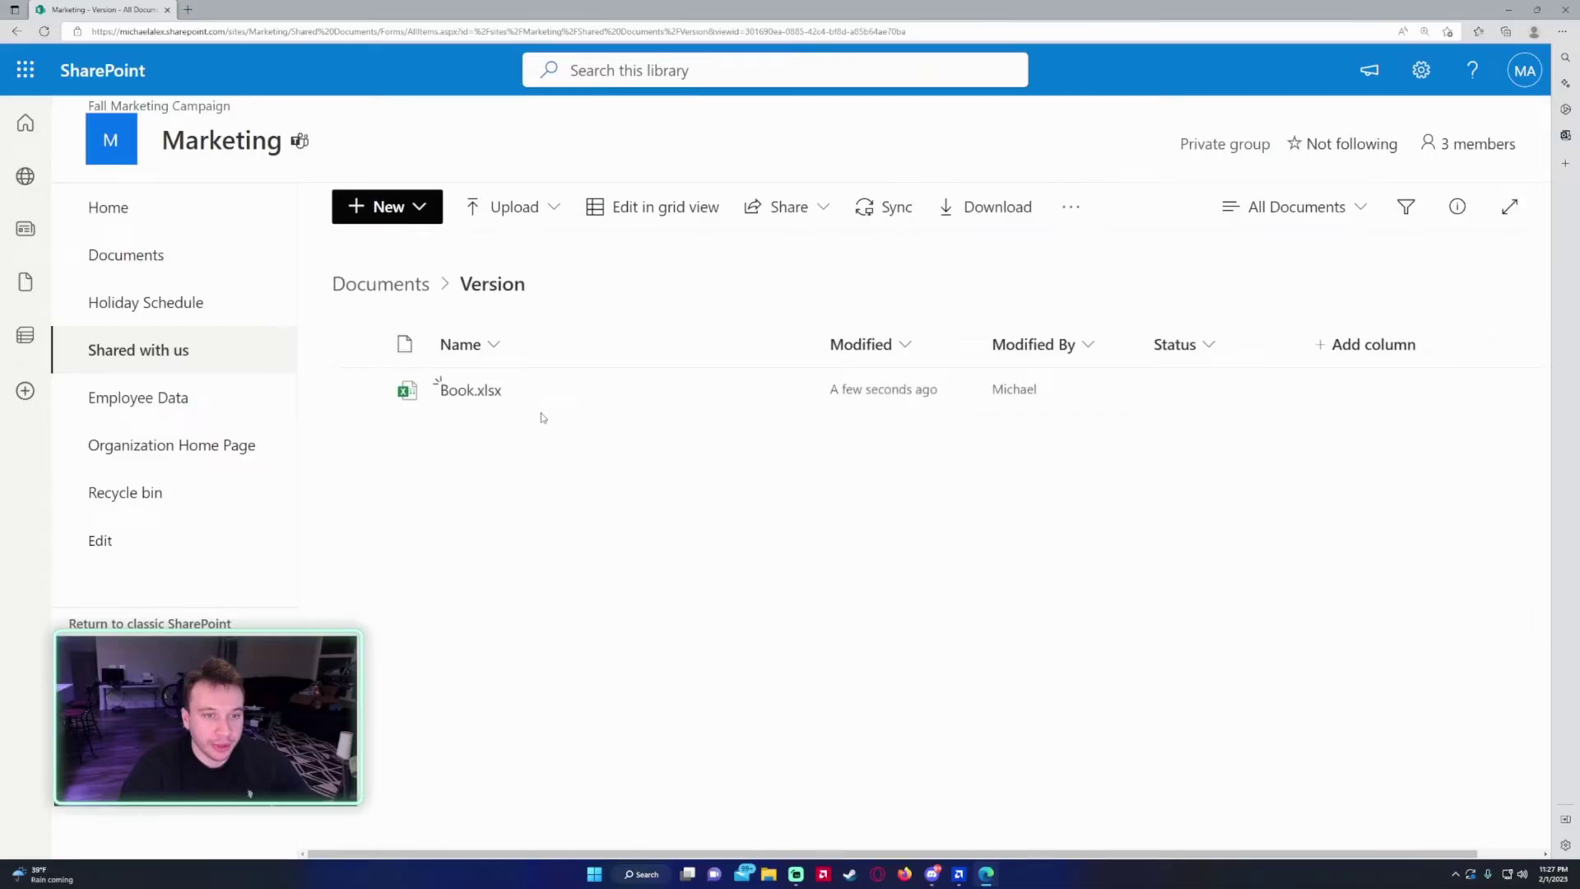
{"action": "left_click", "coordinate": [789, 389]}
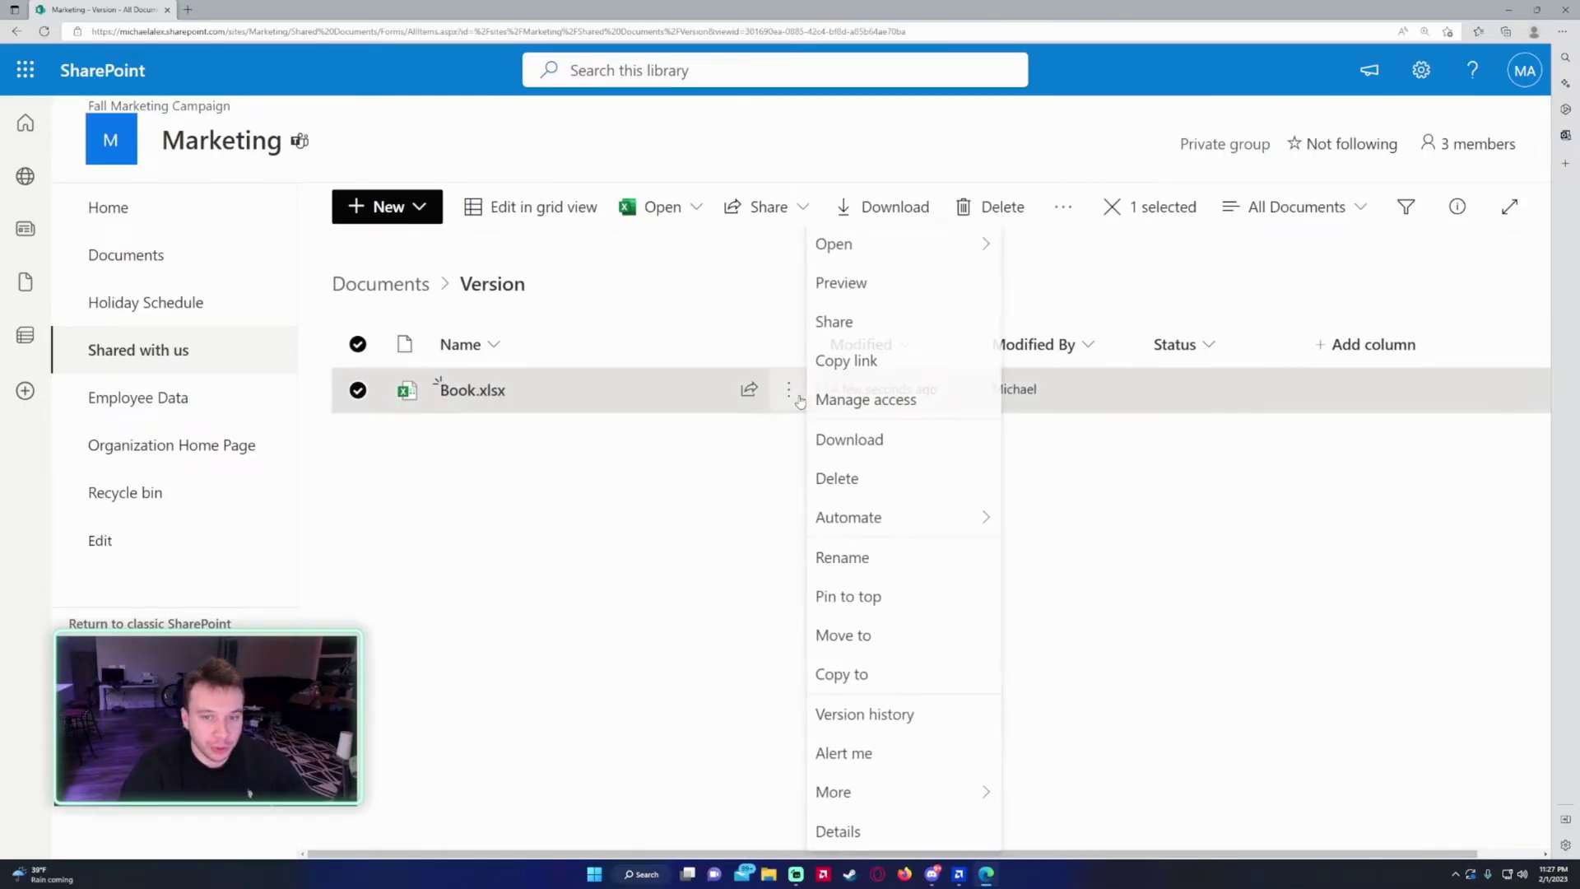
{"action": "left_click", "coordinate": [860, 715]}
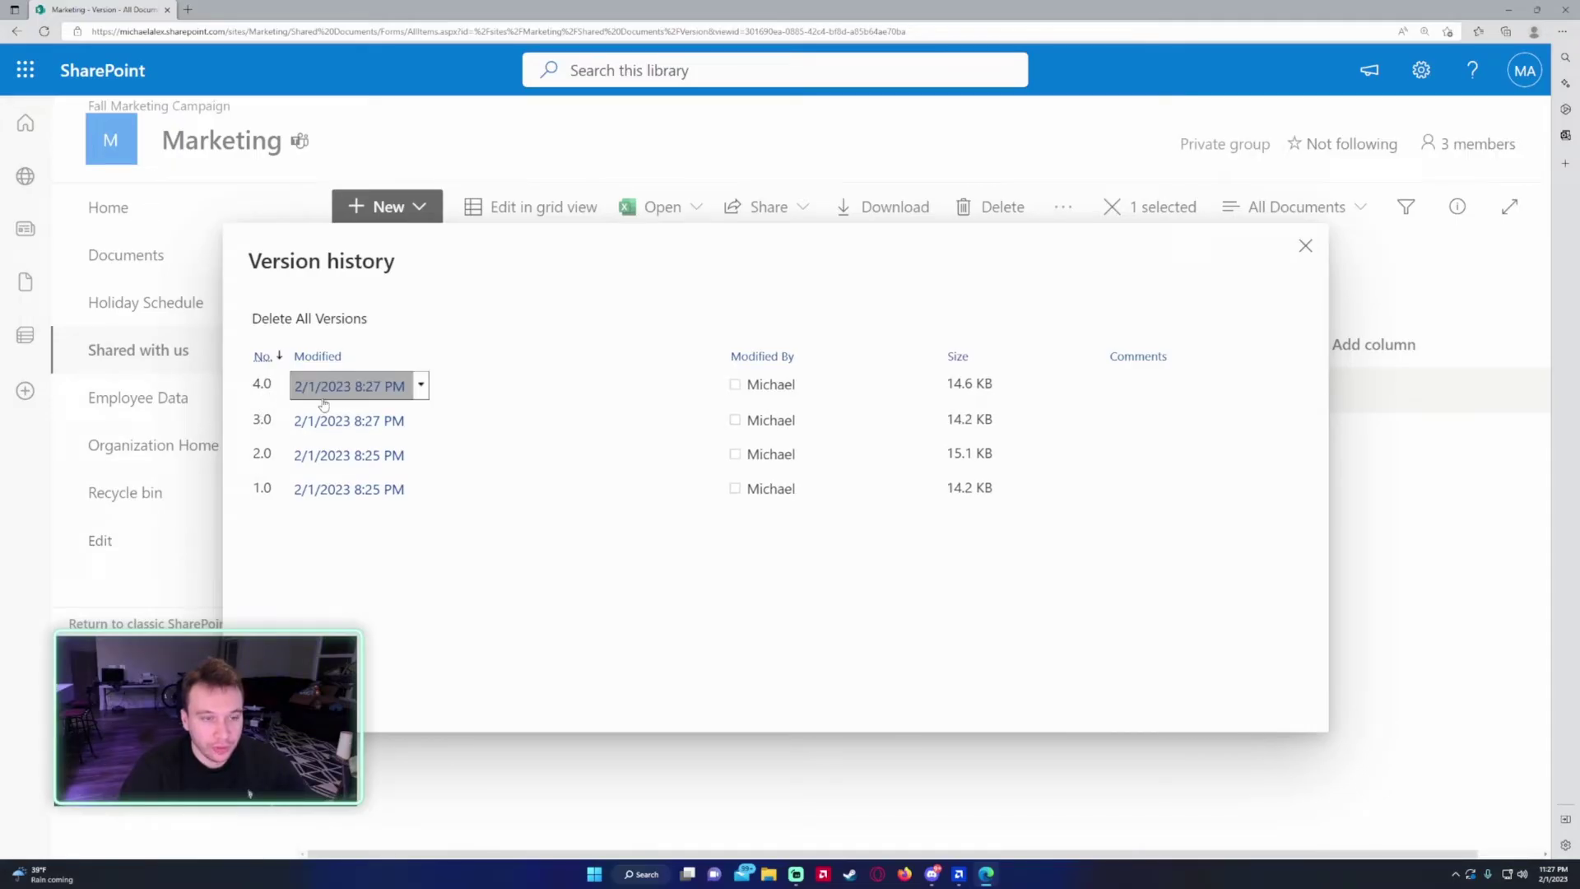
Open version 4.0 in desktop Excel, close it, then open version 2.0 read-only
{"action": "left_click", "coordinate": [349, 385]}
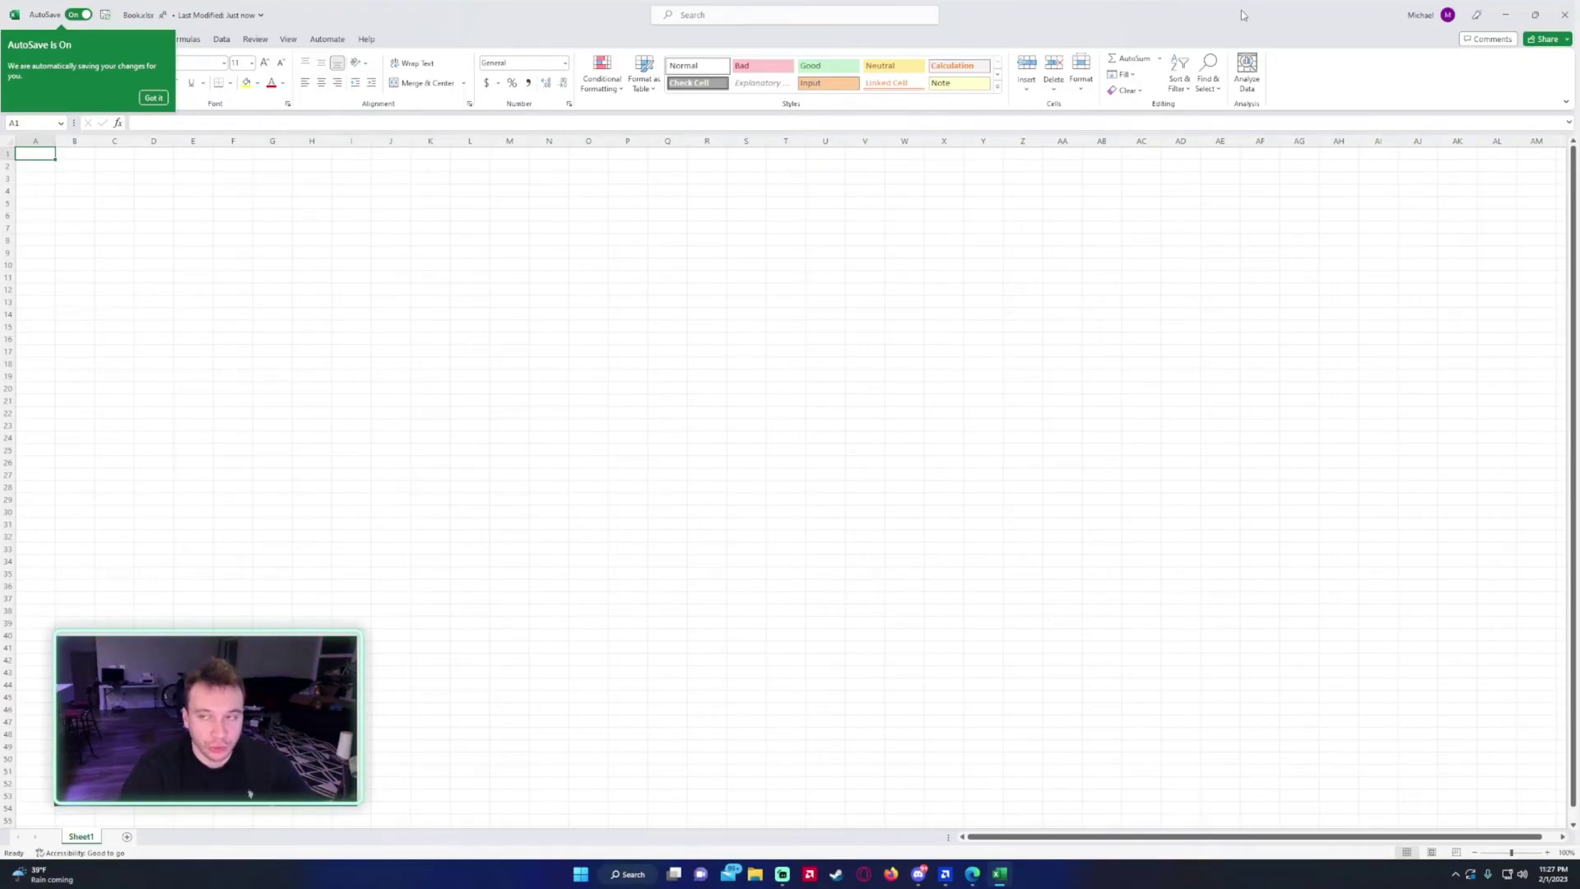
{"action": "left_click", "coordinate": [1564, 14]}
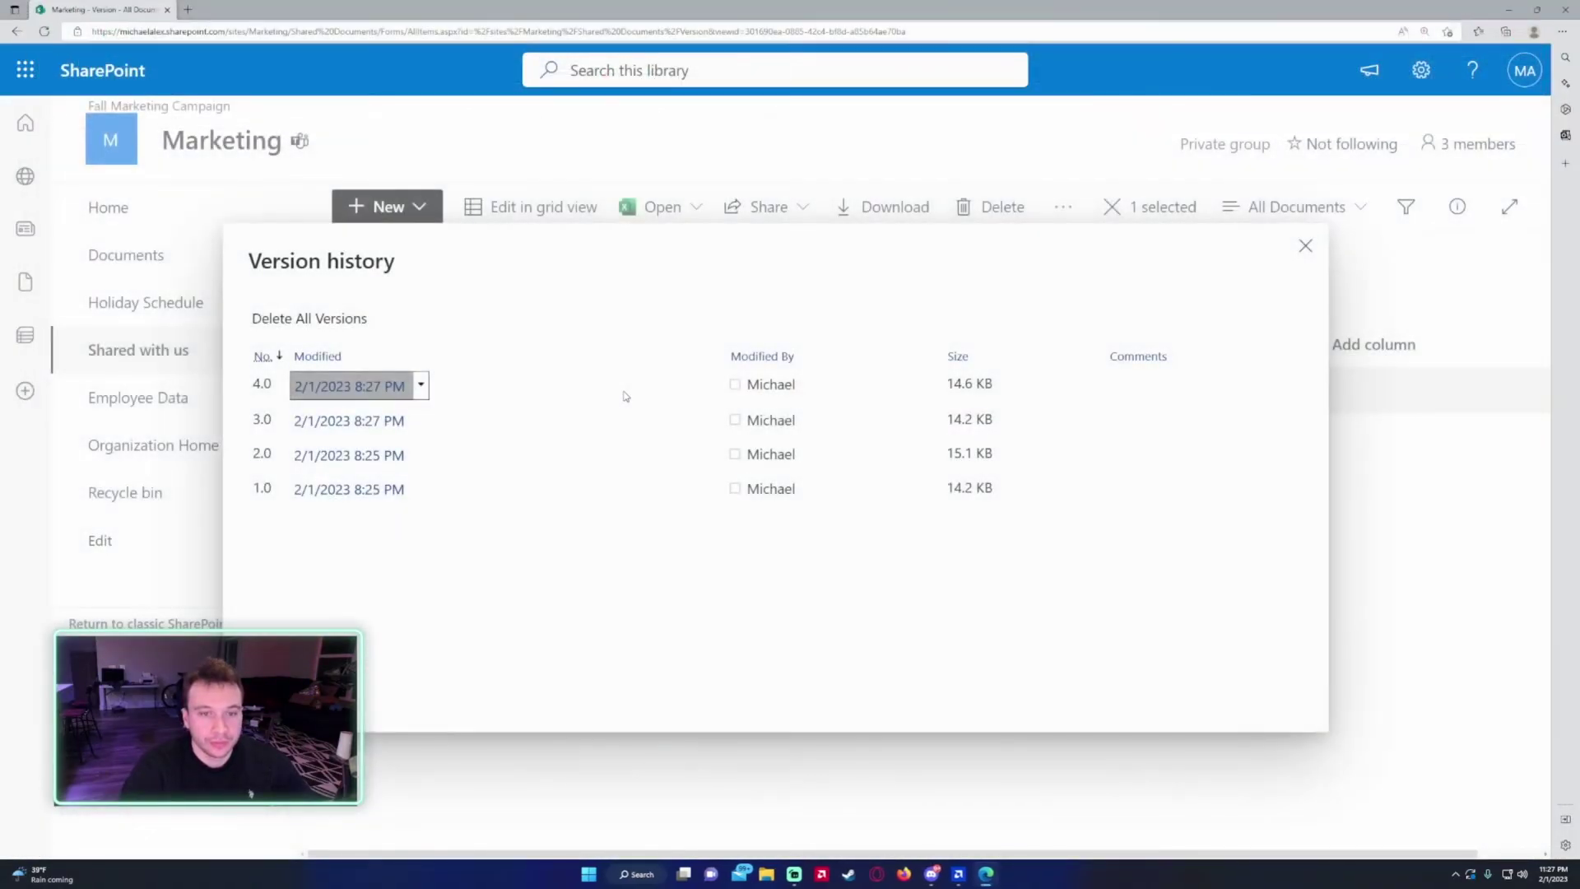
{"action": "left_click", "coordinate": [334, 457]}
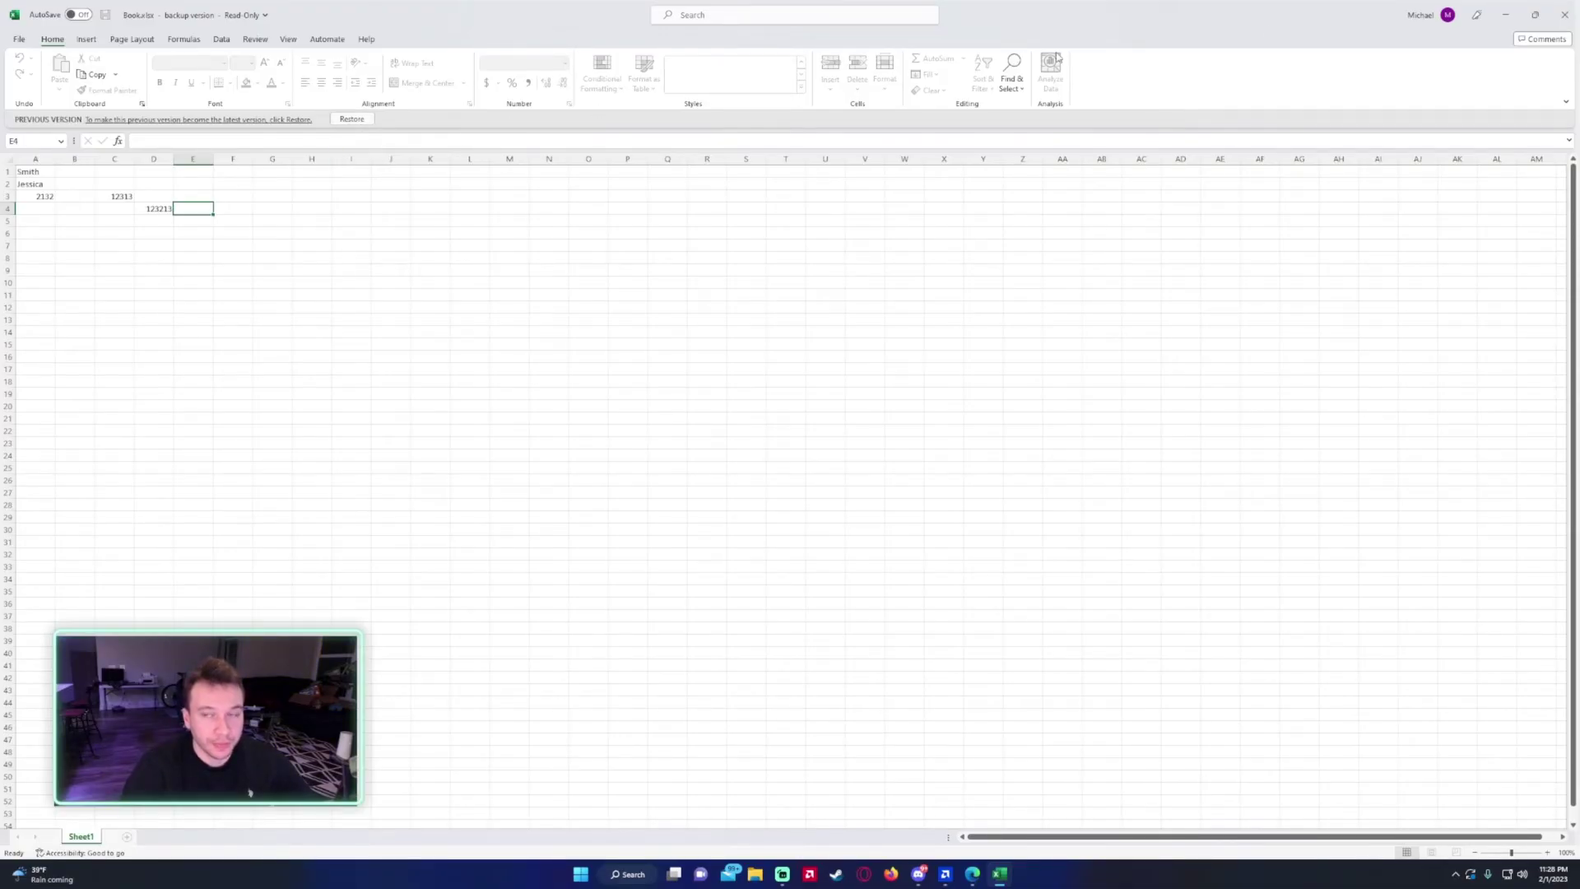
Close and reopen version 2.0, then view version 3.0 read-only and close it
{"action": "left_click", "coordinate": [1565, 14]}
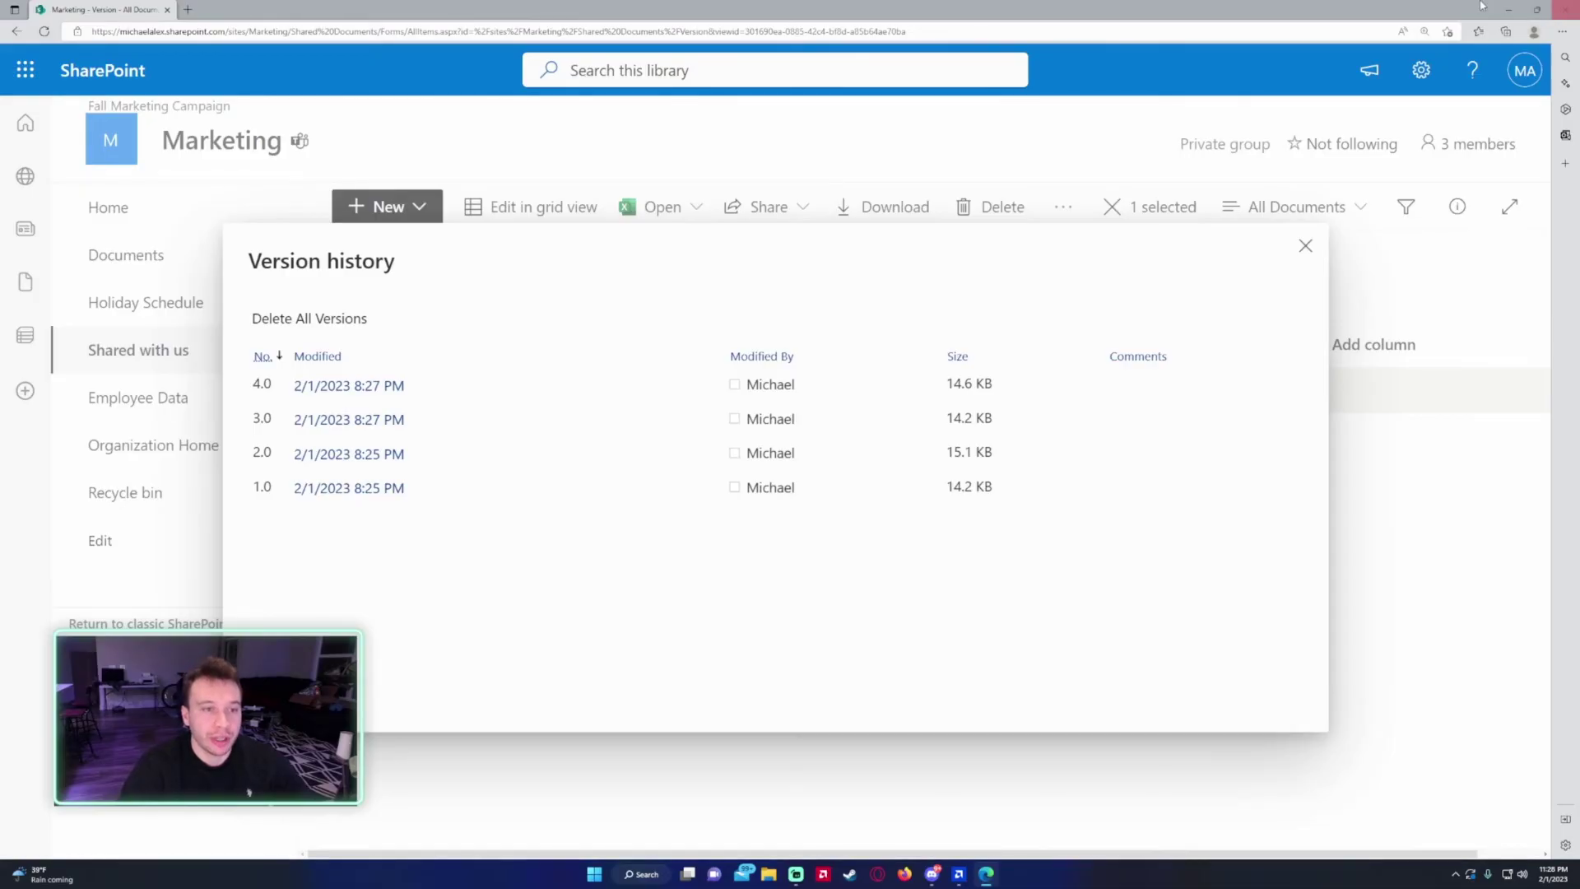
{"action": "left_click", "coordinate": [298, 455]}
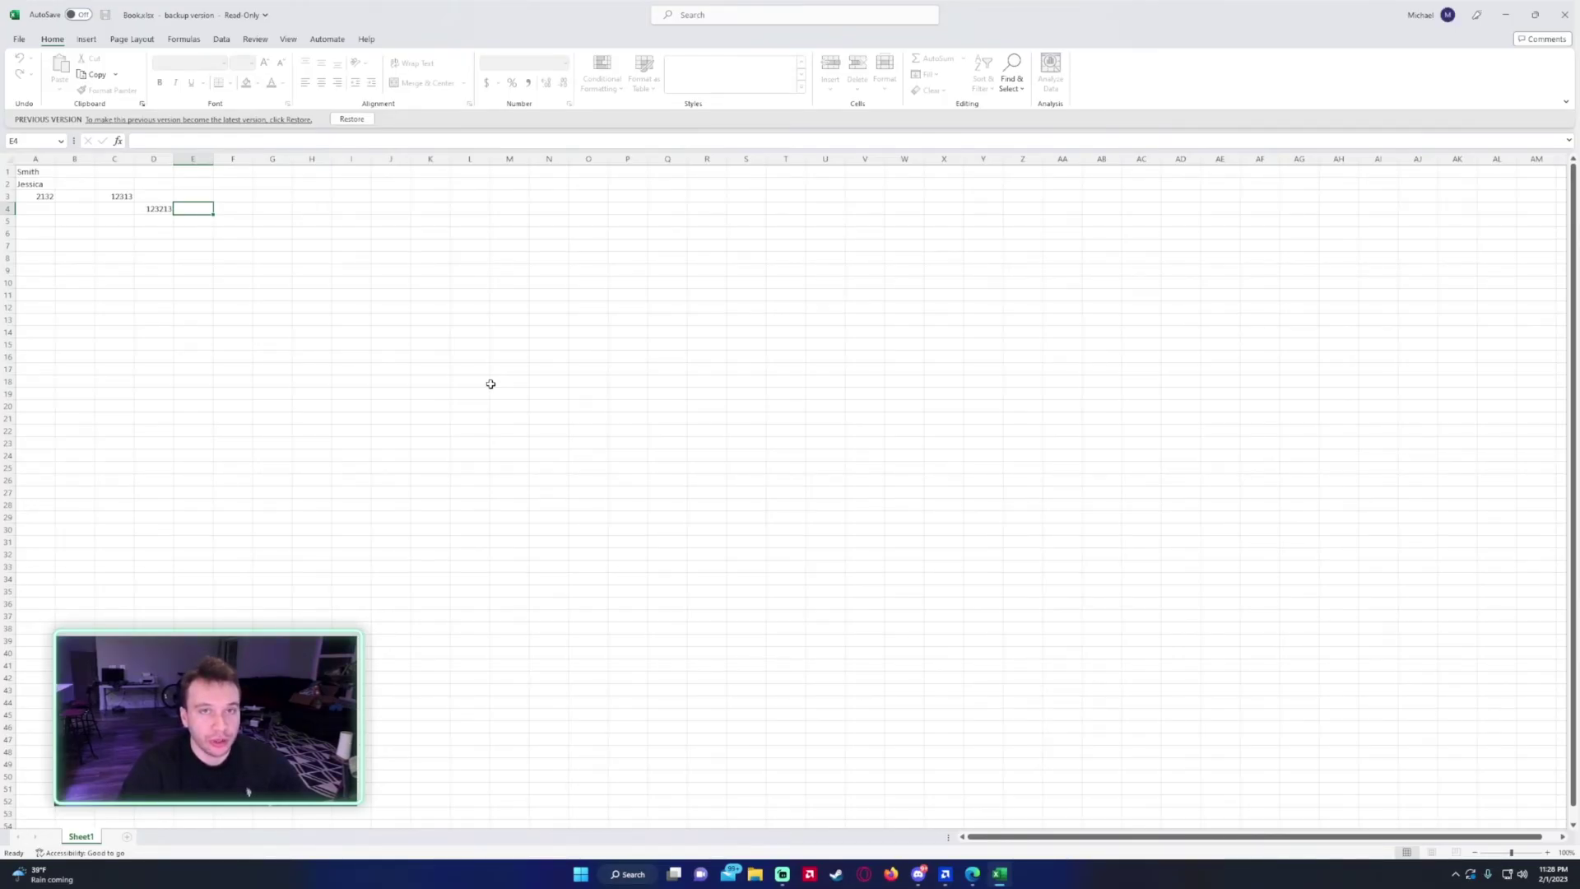
{"action": "left_click", "coordinate": [1565, 14]}
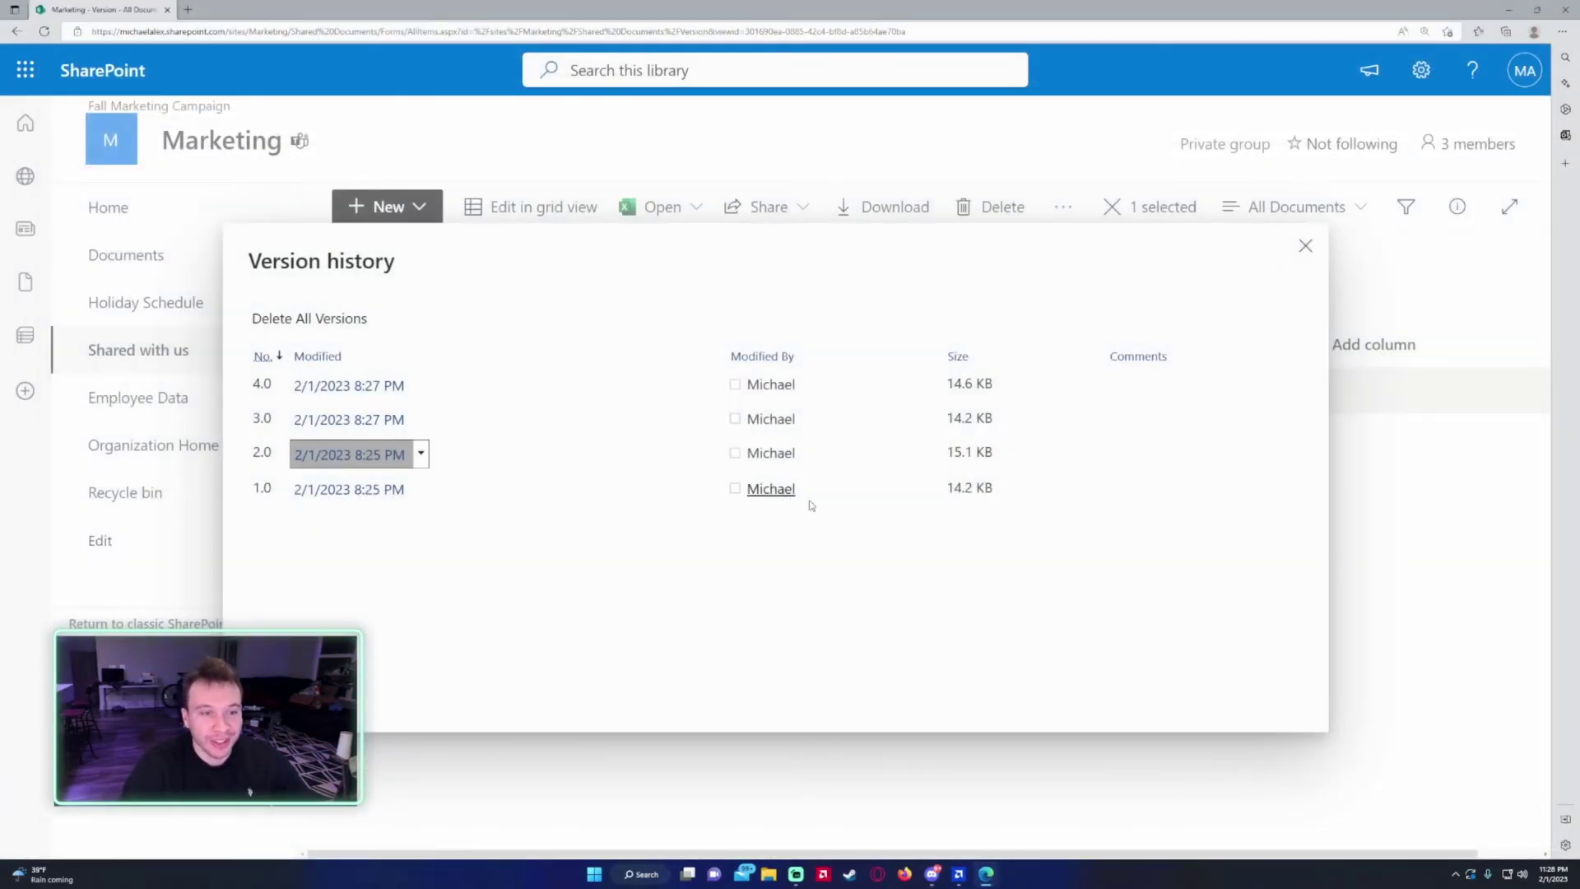
{"action": "left_click", "coordinate": [350, 420]}
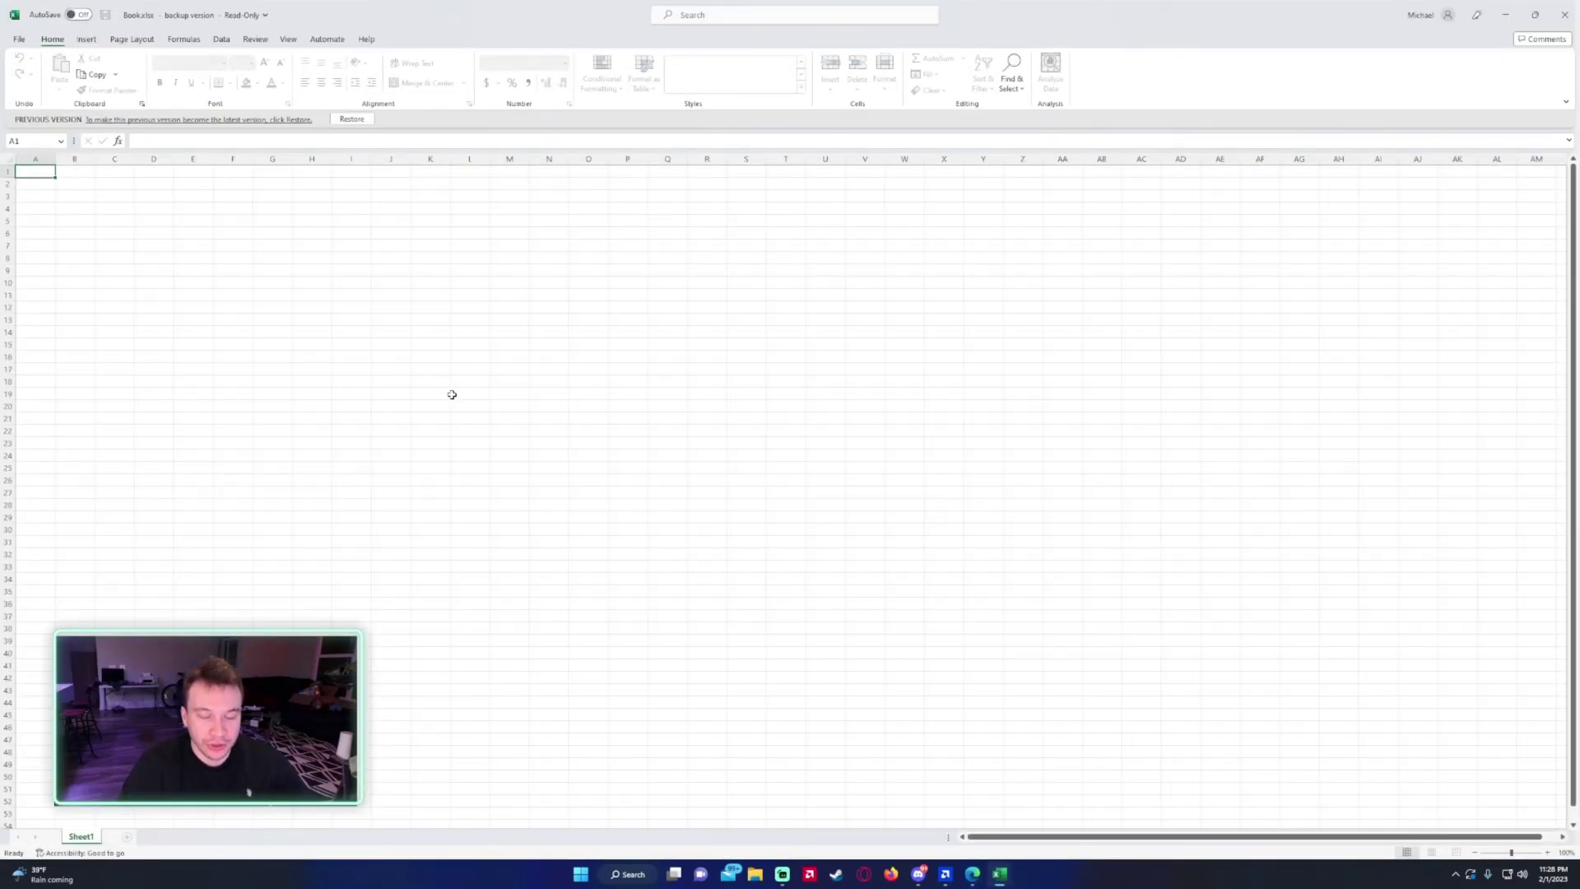
{"action": "left_click", "coordinate": [1564, 15]}
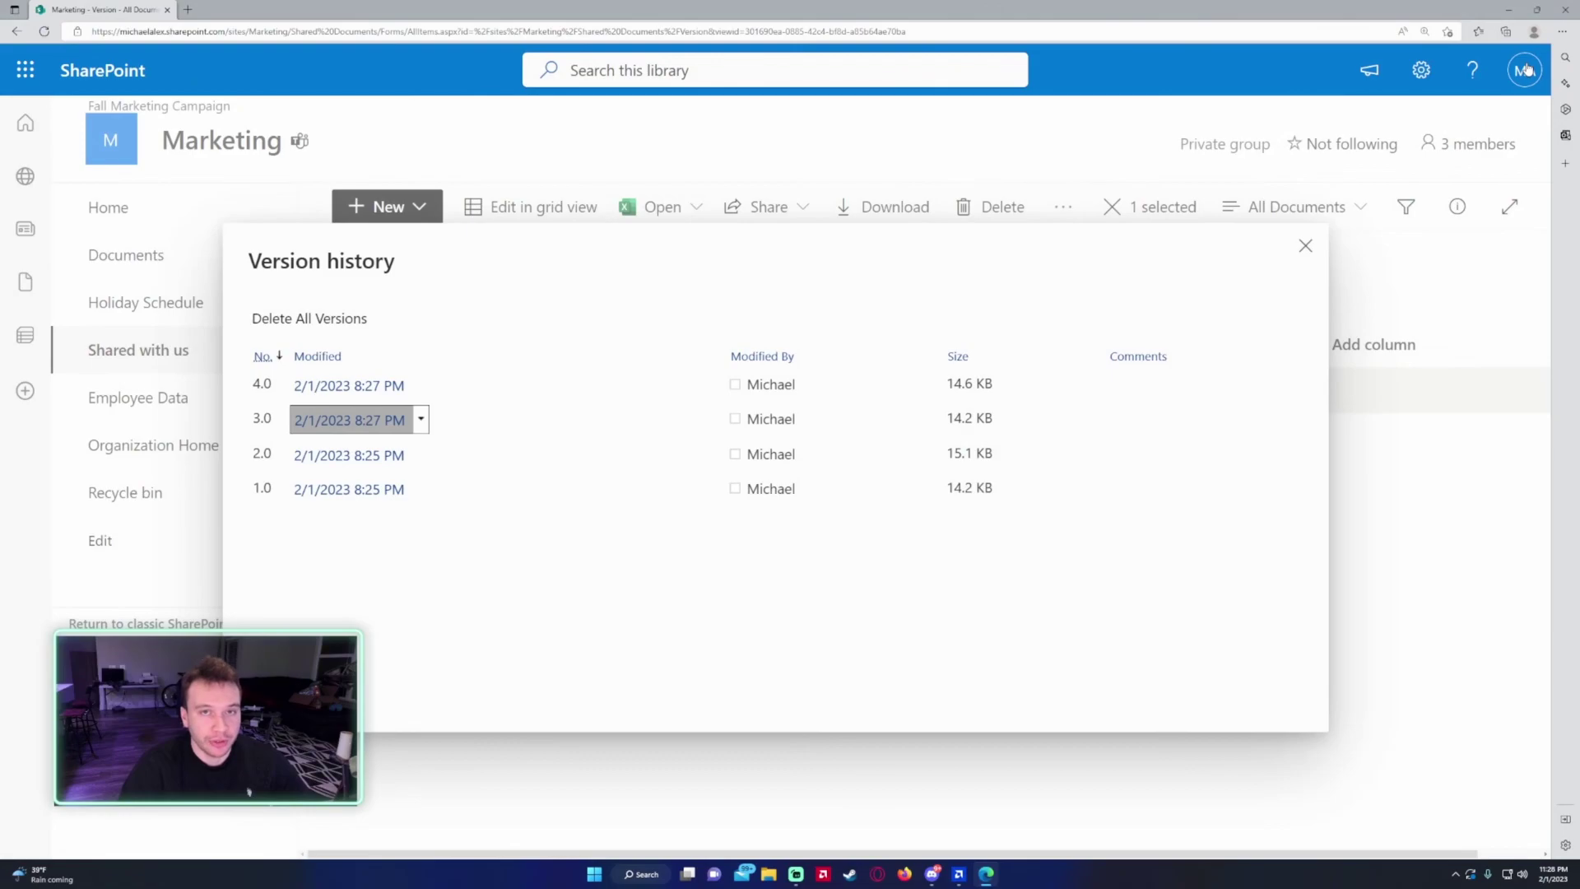
Dismiss the Version history dialog and bring up the Show actions menu for Book.xlsx
{"action": "left_click", "coordinate": [1306, 245]}
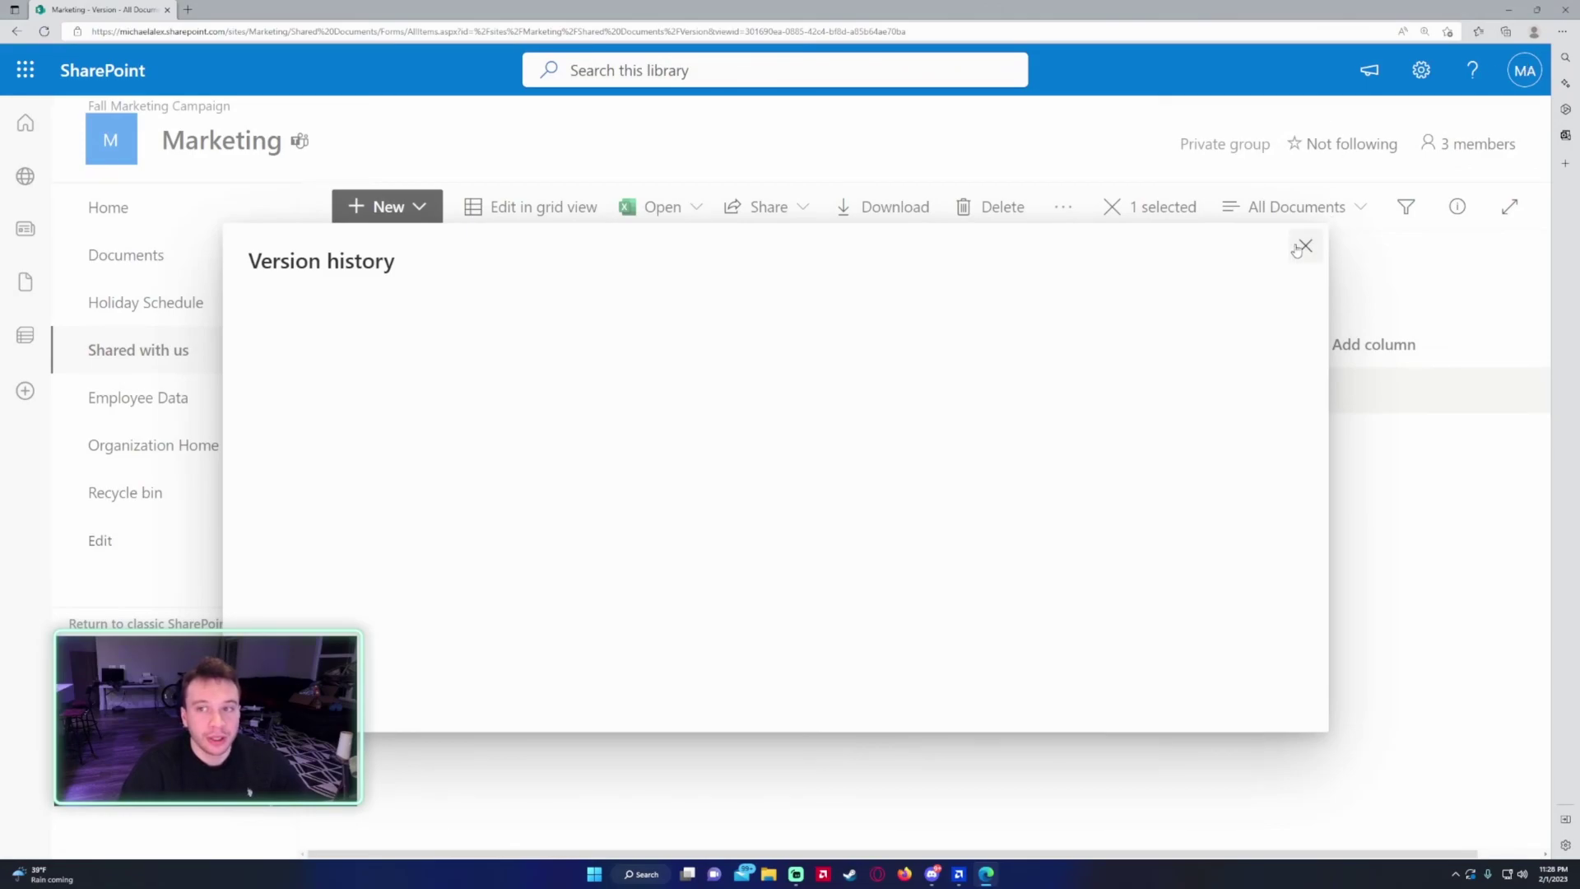
{"action": "mouse_move", "coordinate": [454, 395]}
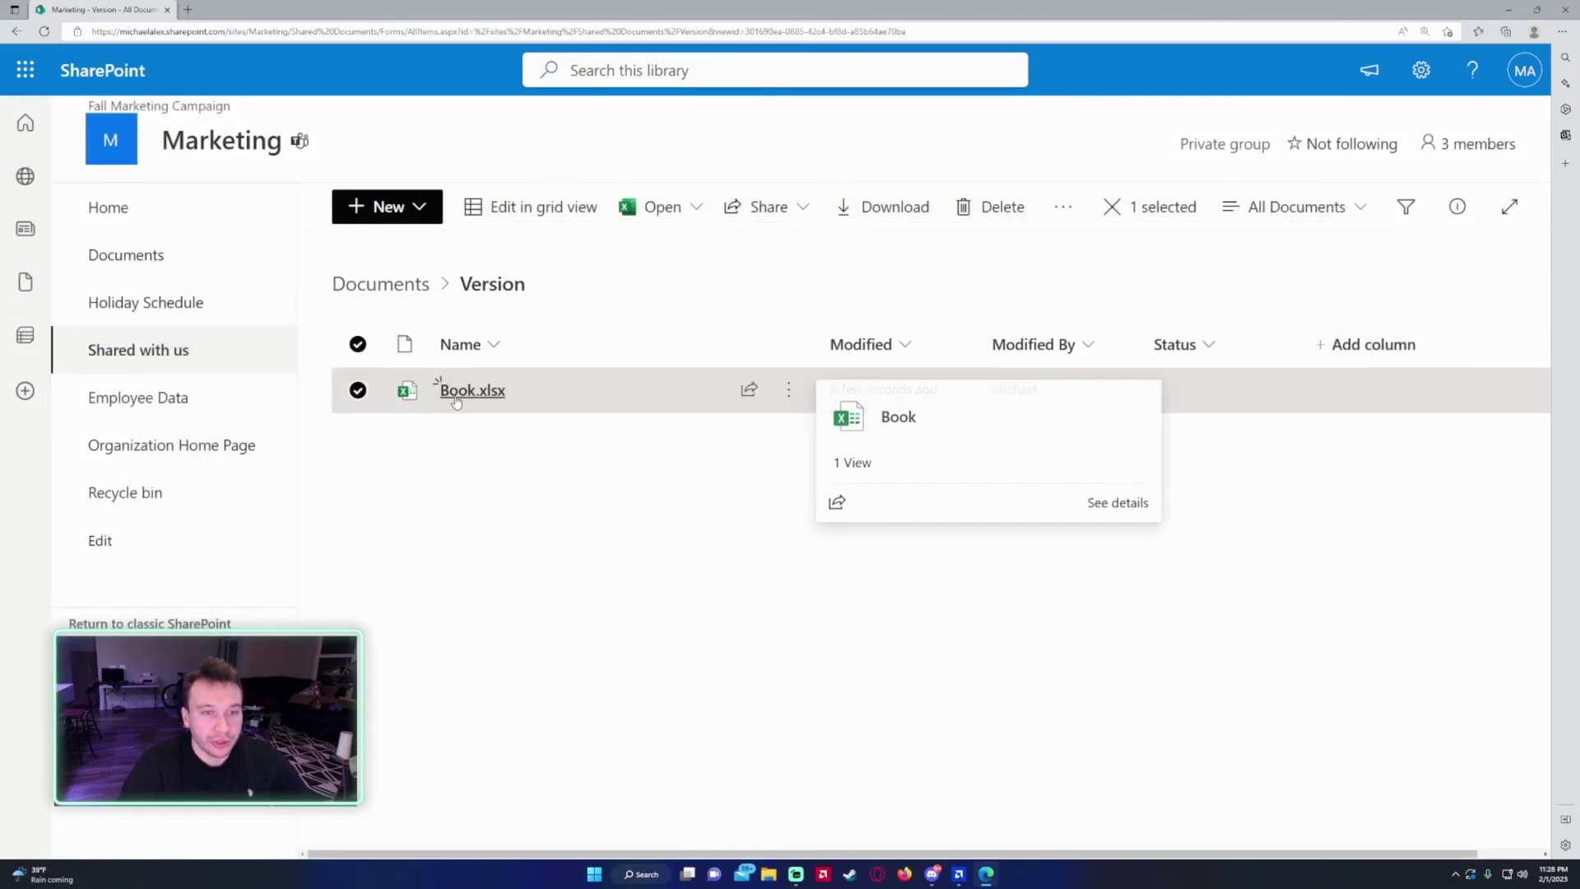
{"action": "left_click", "coordinate": [772, 398]}
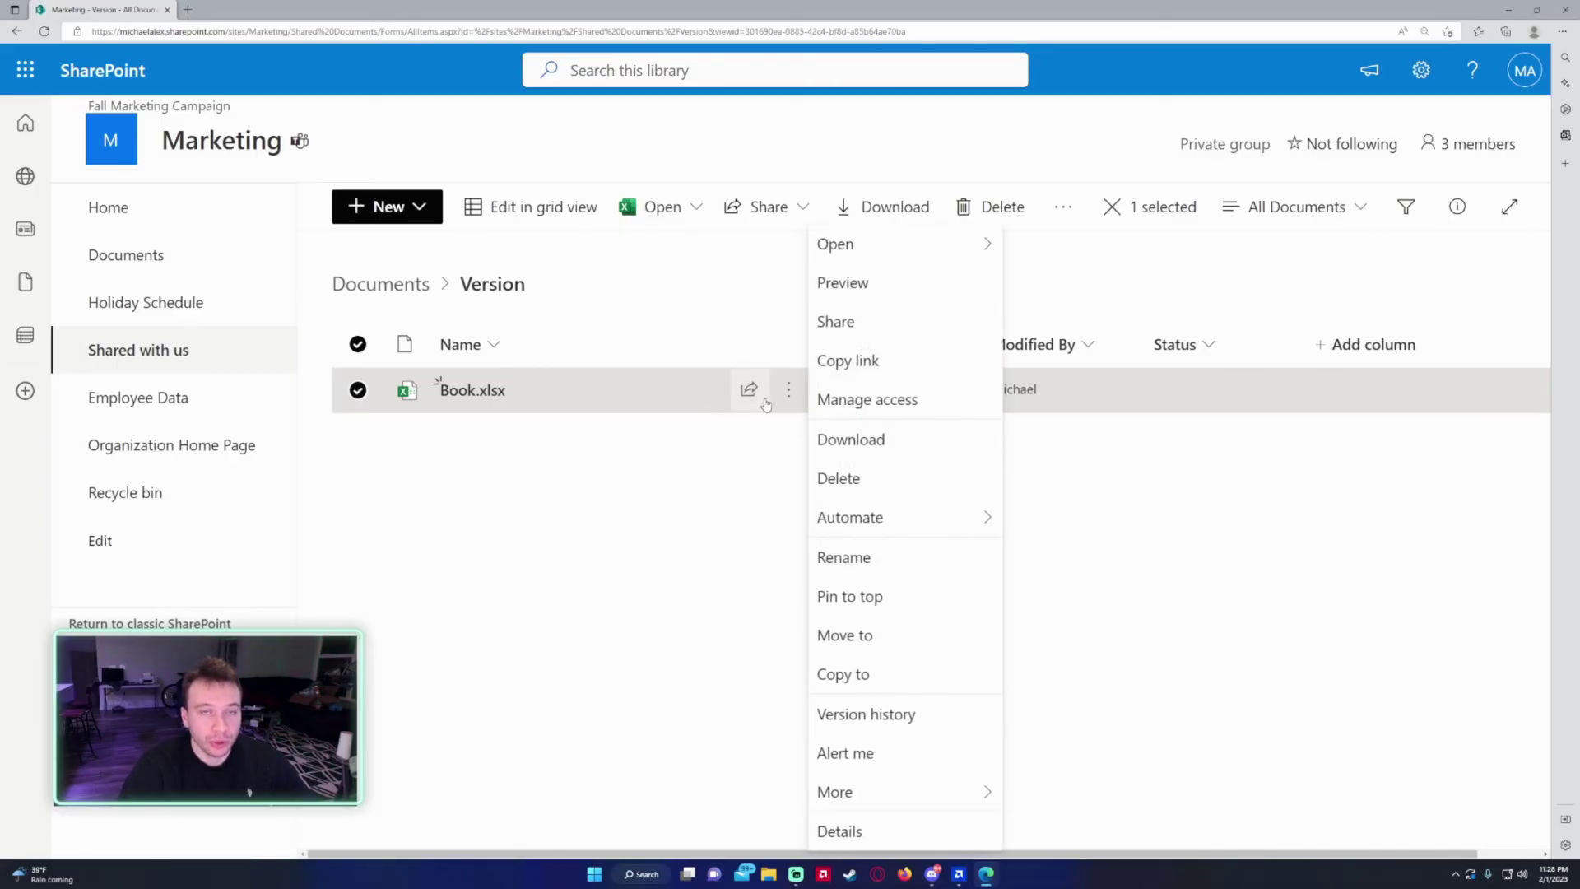